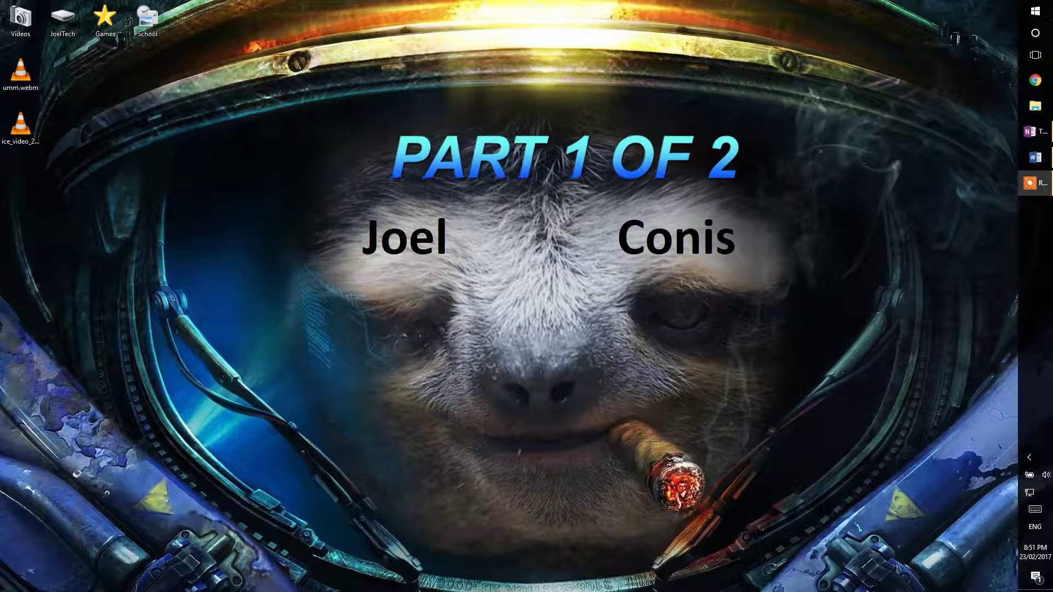
- Name the new project 'Montage' and create it
type("n")
type("tage")
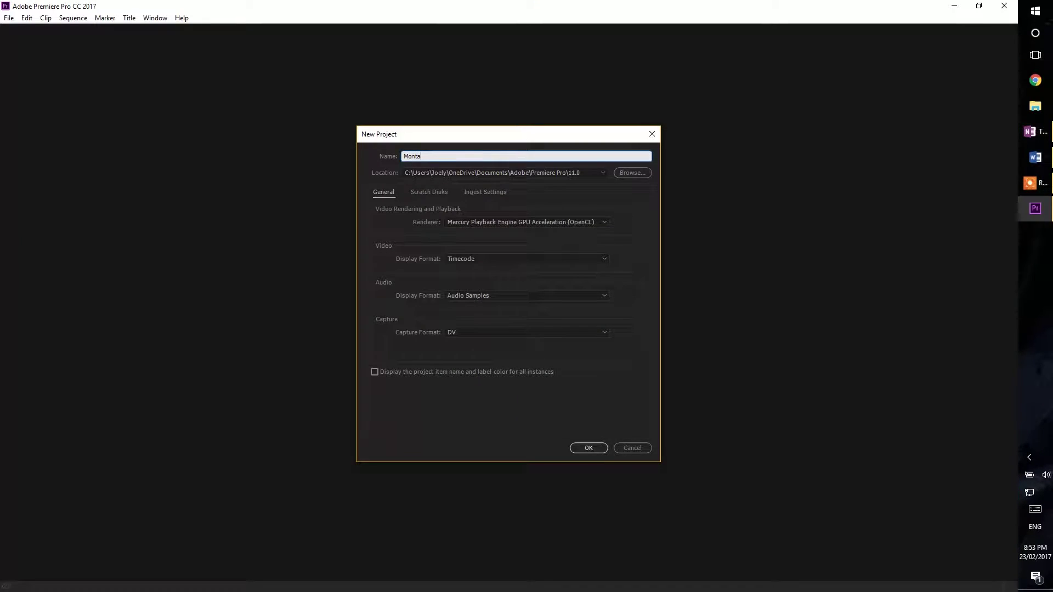
left_click(597, 448)
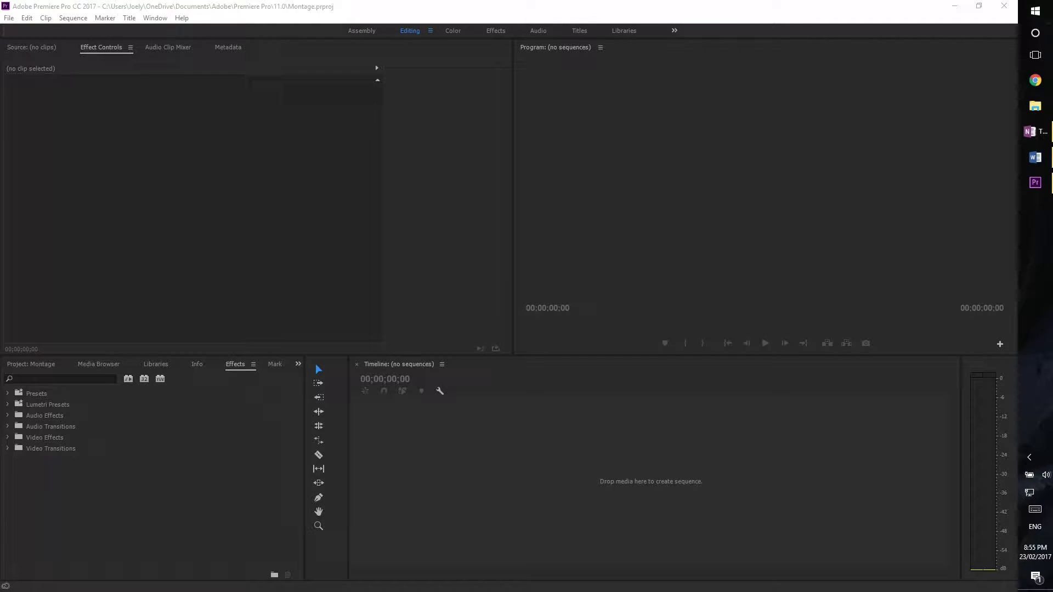
- Import the Project CARS race video into the project bin from the Assembly layout
key("alt+shift+1")
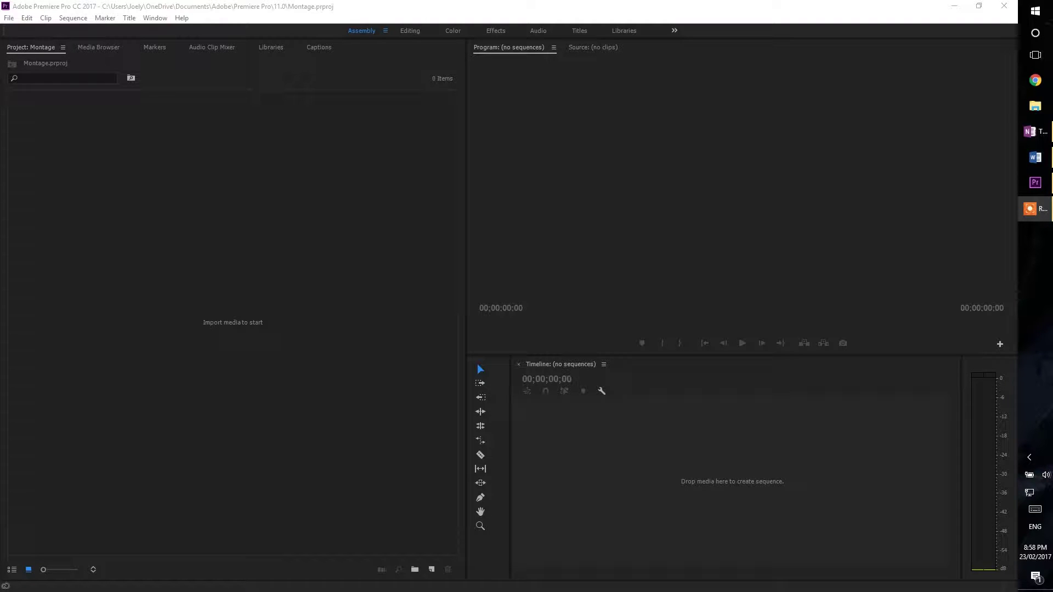
left_click_drag(11, 396, 212, 316)
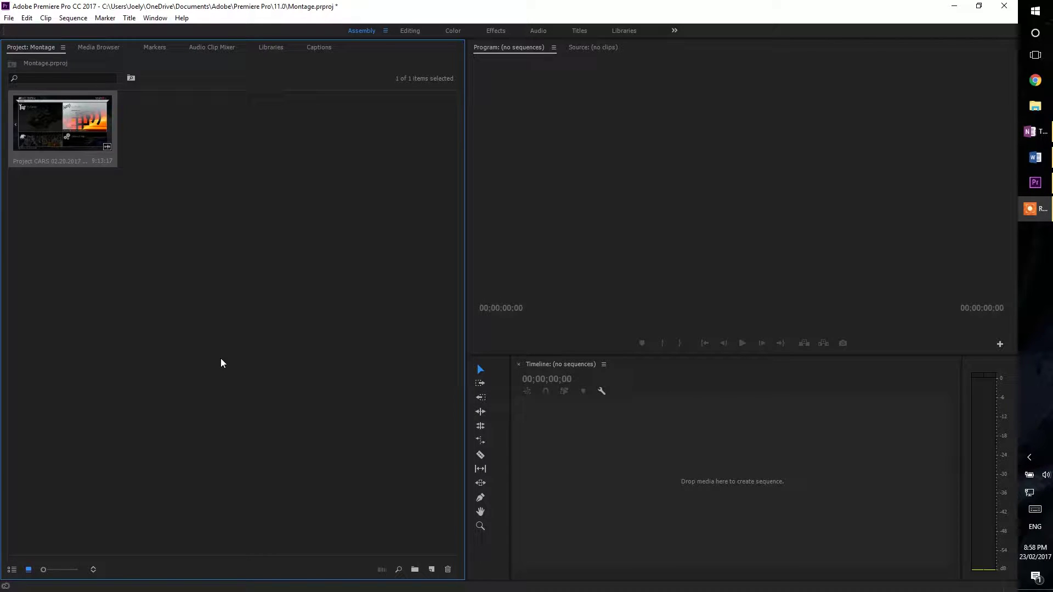
- Drop the Project CARS clip onto the empty Timeline to create its sequence, then scrub ahead
left_click(240, 194)
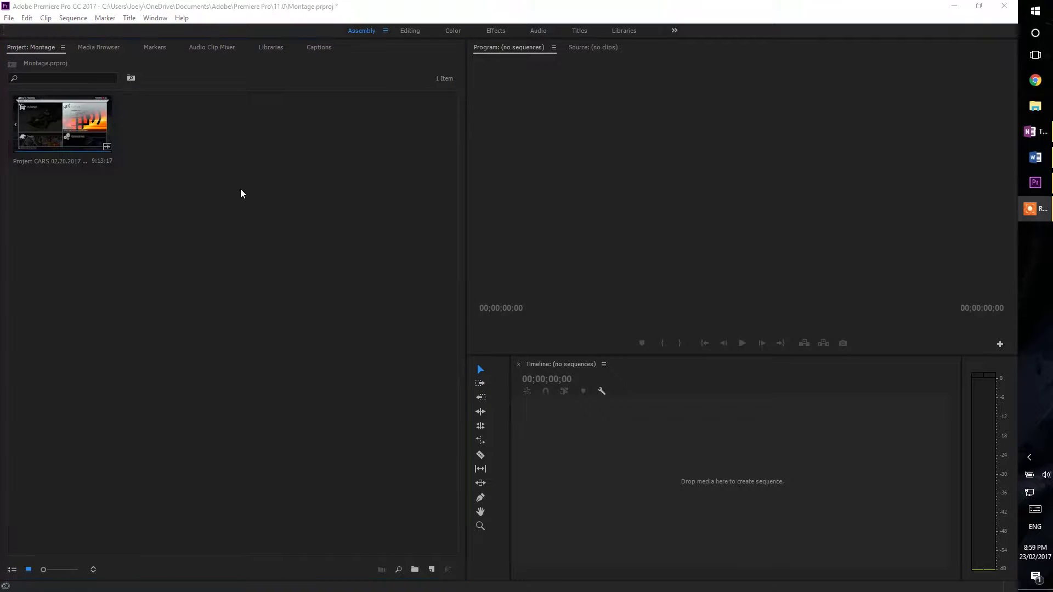
left_click_drag(64, 132, 600, 460)
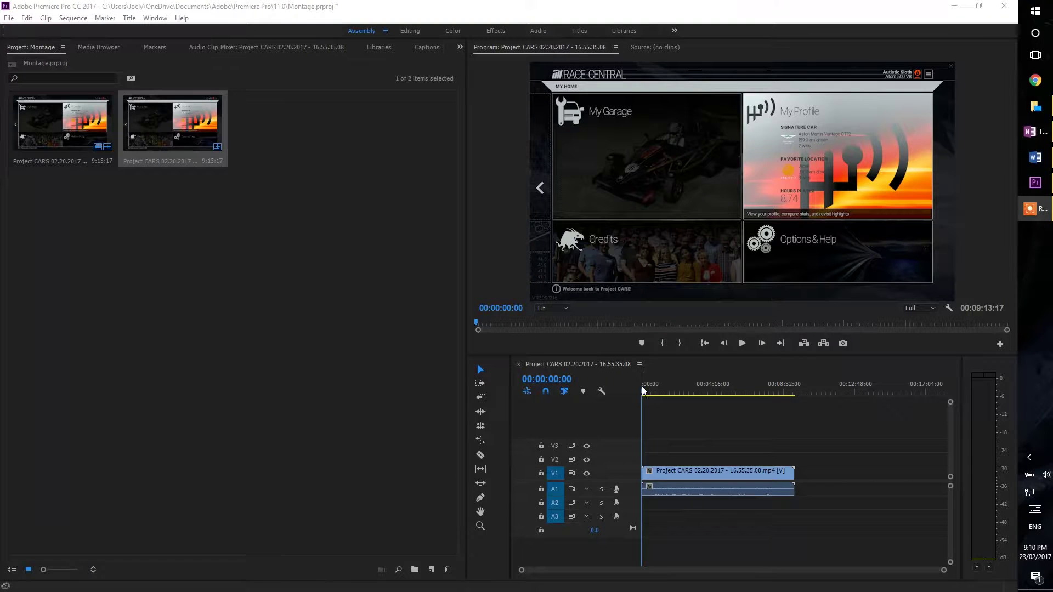
left_click_drag(642, 391, 673, 406)
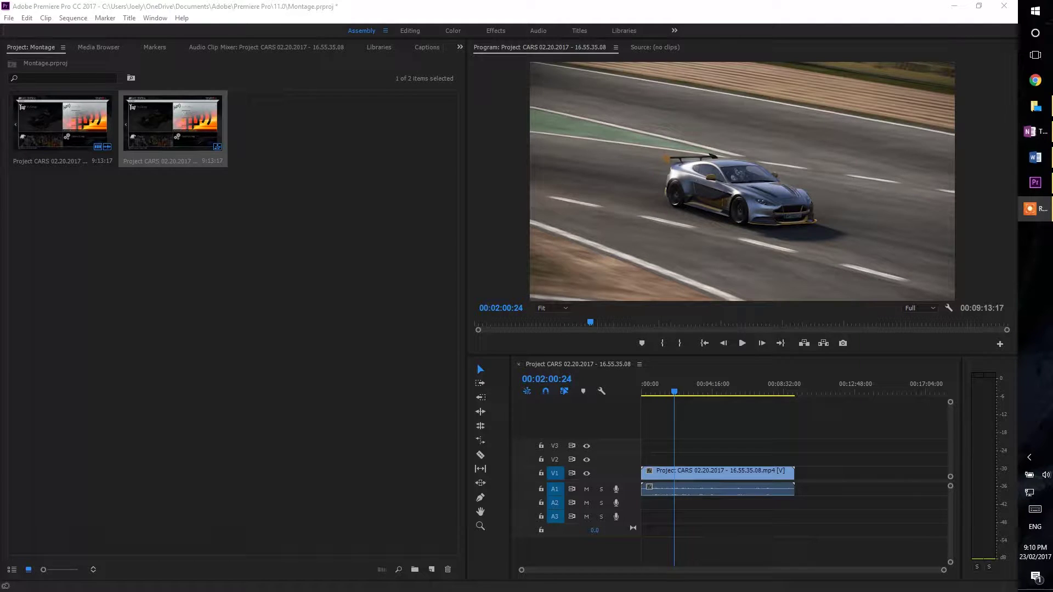
- In the Editing layout, find 00:00:25:25 and cut the race clip there with the Razor tool
left_click(411, 32)
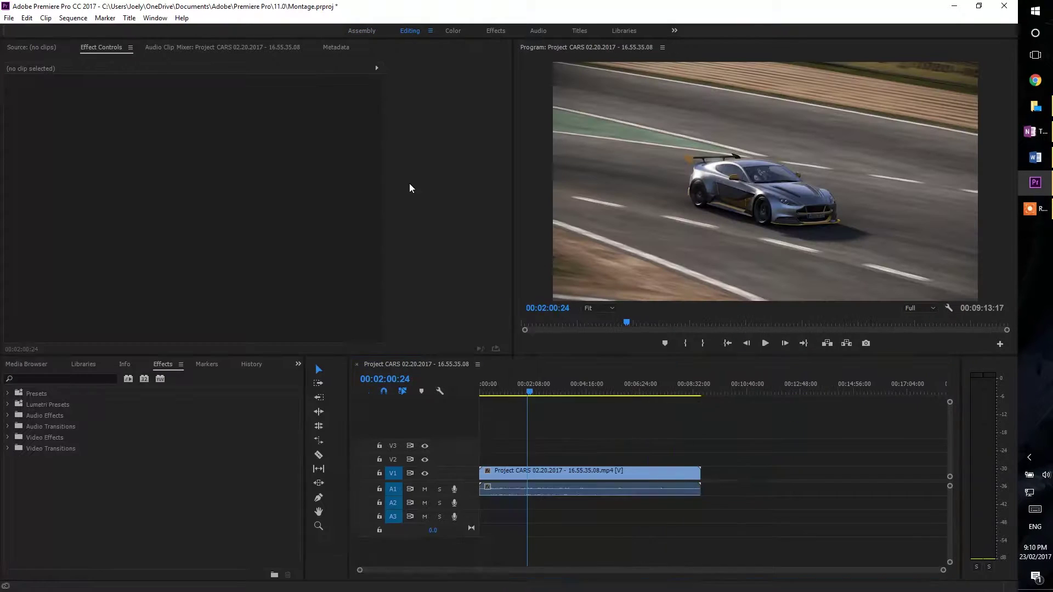
left_click_drag(529, 391, 491, 399)
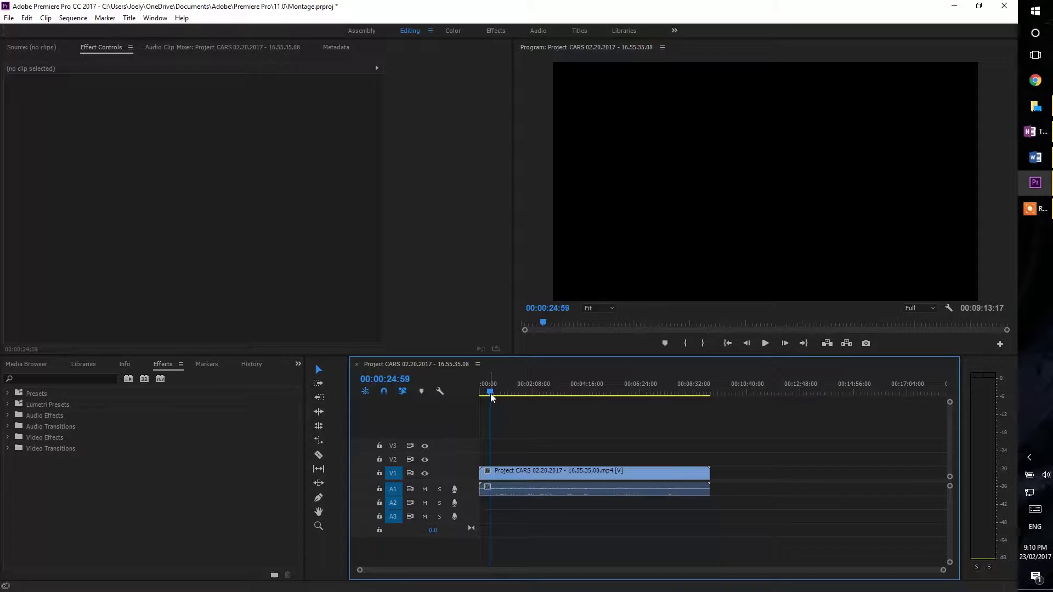
key("Right")
key("Right")
key("Right")
key("Right")
key("Right")
key("Right")
key("Right")
key("Right")
key("Right")
key("Right")
key("Right")
key("Right")
key("Right")
key("Right")
key("Right")
key("Right")
key("Right")
key("Right")
key("Right")
key("Right")
key("Right")
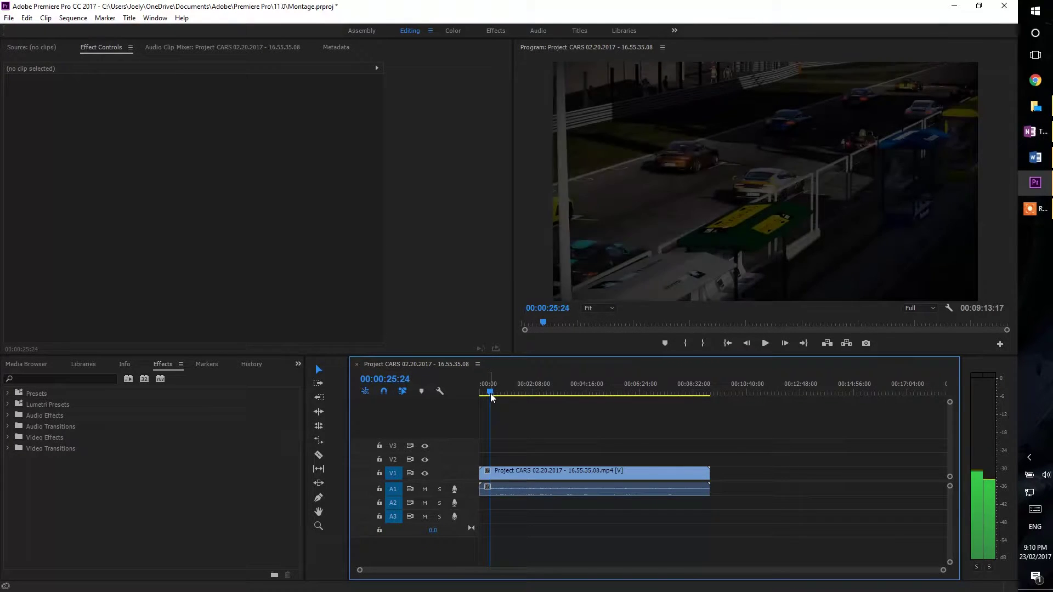
key("Right")
key("Right")
key("Right")
key("Right")
key("Right")
key("Right")
key("Right")
key("Right")
key("Right")
key("Right")
key("Right")
key("Right")
key("Right")
key("Right")
key("Right")
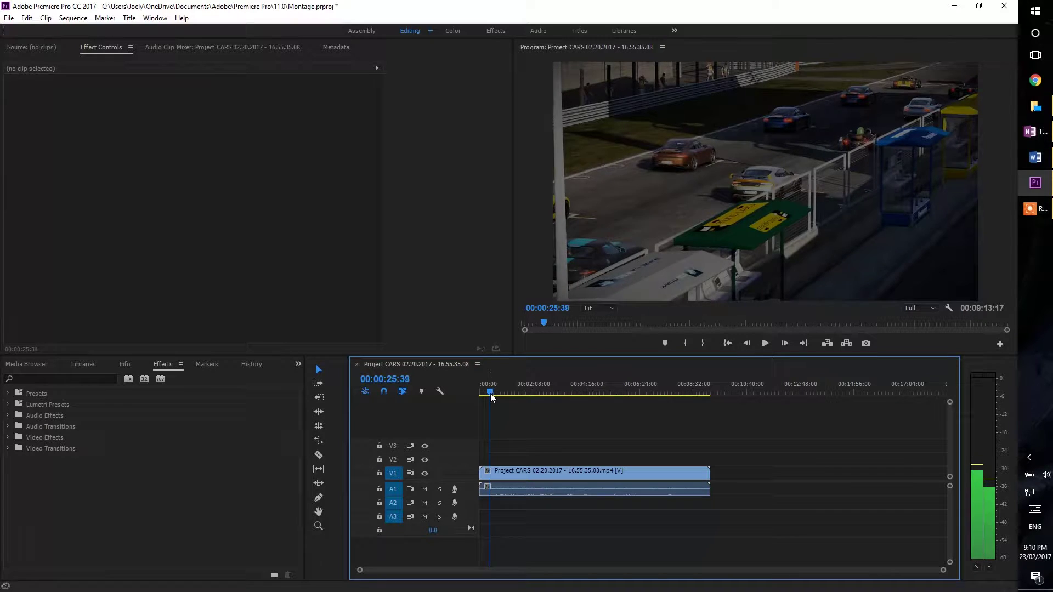
key("Left")
key("Left")
key("Left")
key("Left")
key("Left")
key("Left")
key("Left")
key("Left")
key("Left")
key("Left")
key("Left")
key("Left")
key("Left")
key("Left")
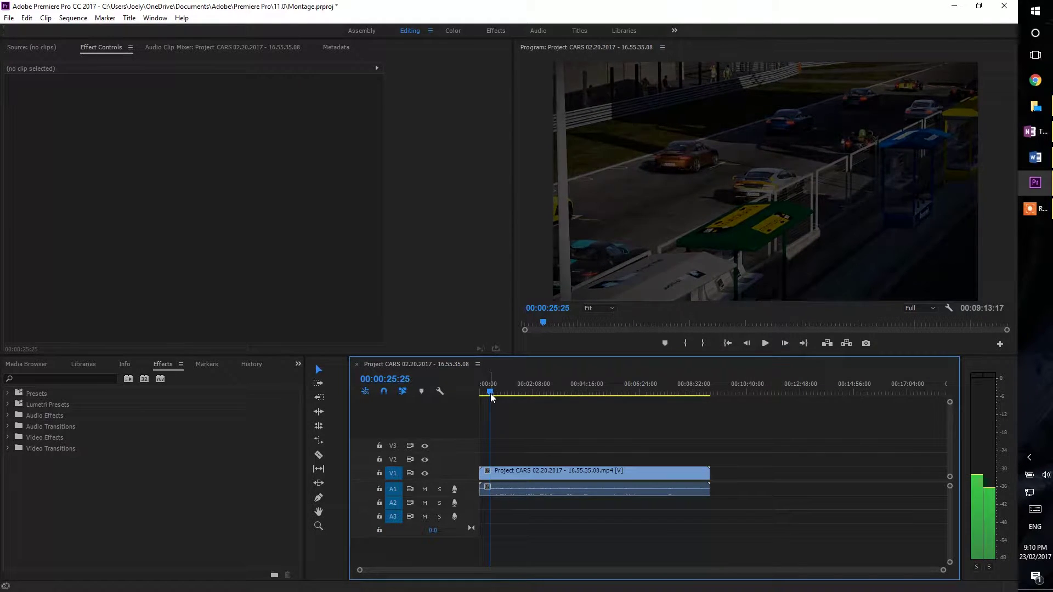
left_click(318, 455)
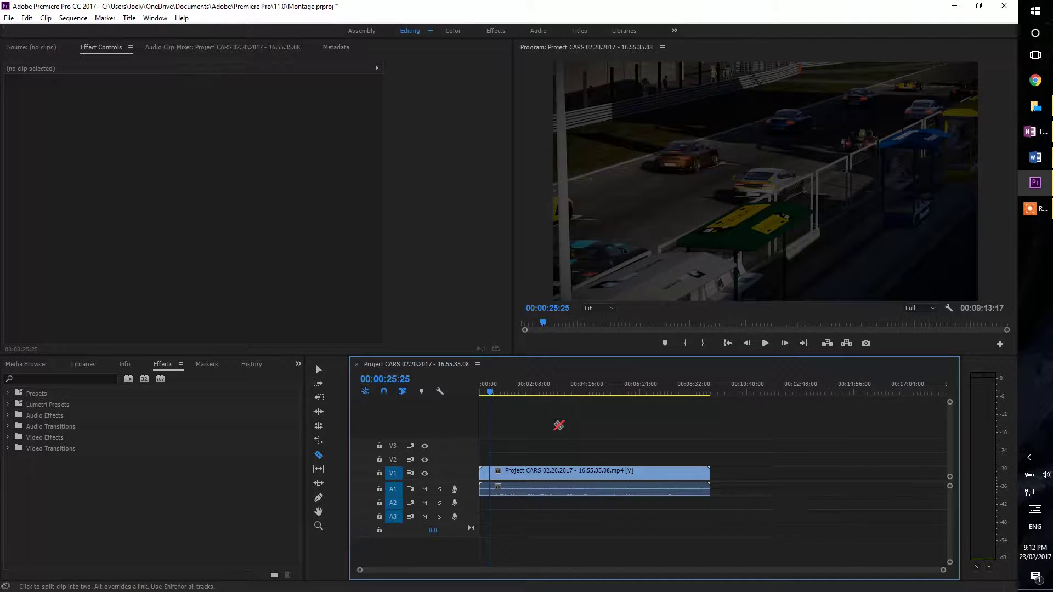
- Select the opening piece with the Selection tool, then jump the playhead to 00:02:42:48
key("v")
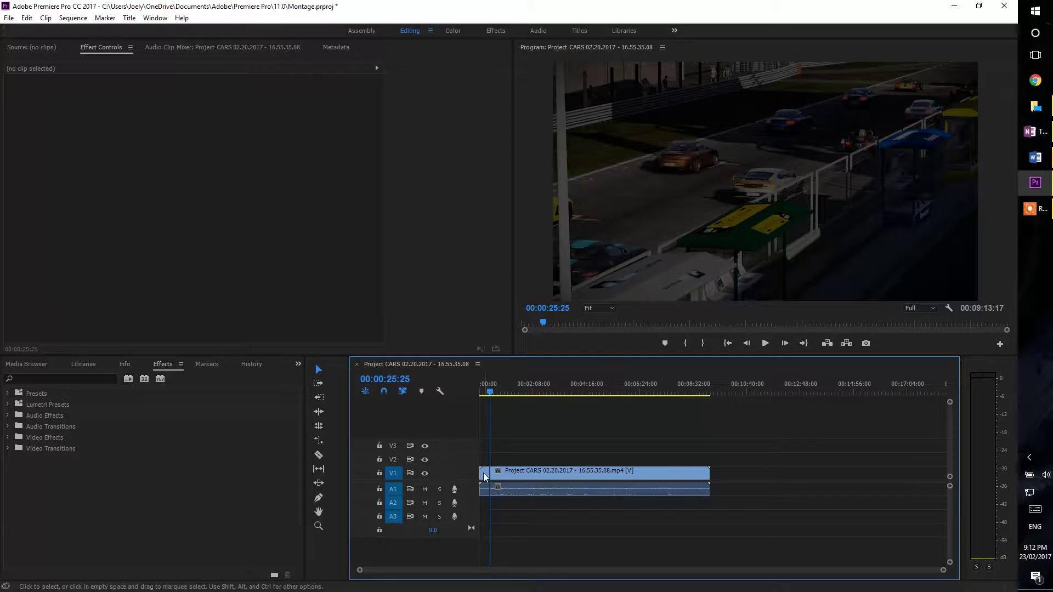
left_click(483, 473)
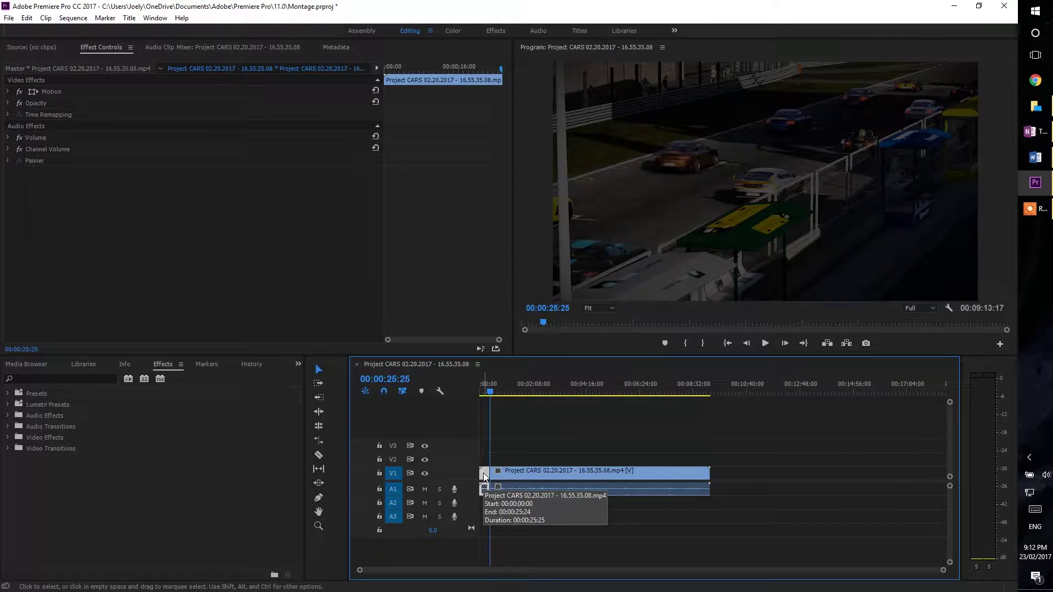
left_click(483, 473)
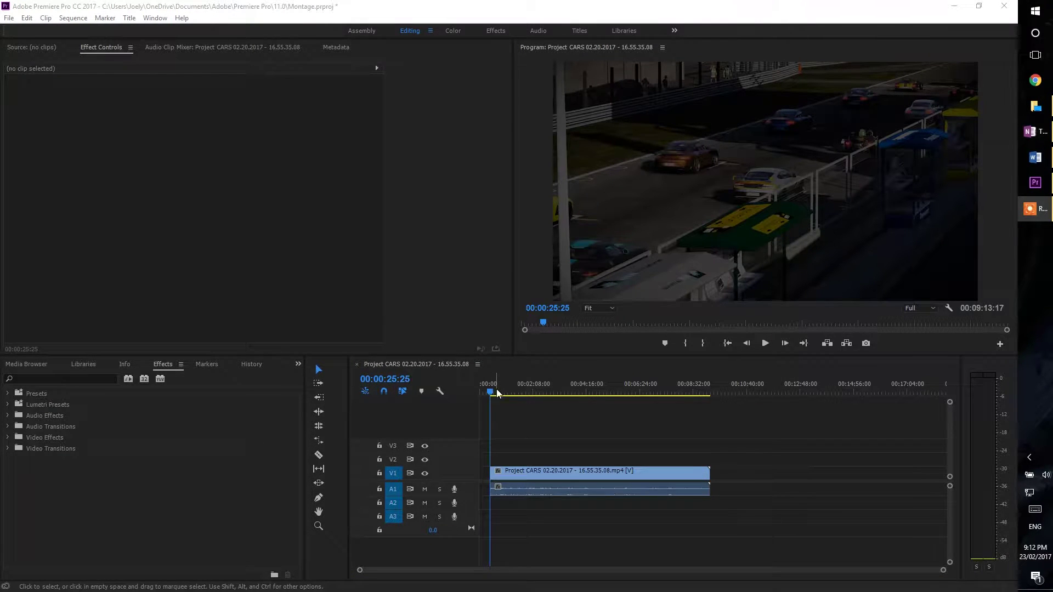
left_click(516, 393)
left_click(546, 393)
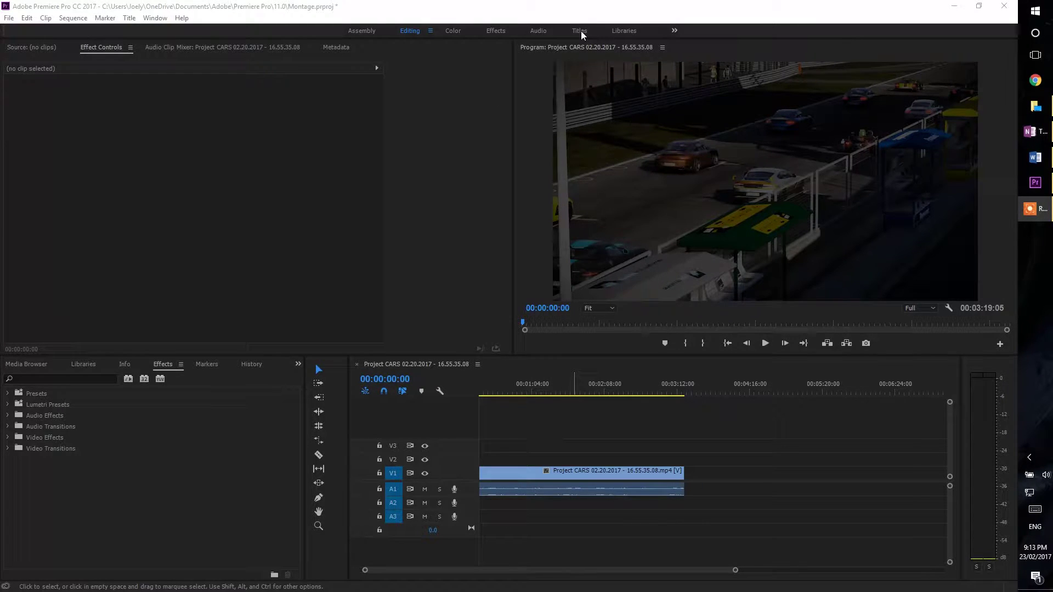
- Create Title 01 in the Titles layout and paste the text SAKITTO SPRINT
left_click(581, 32)
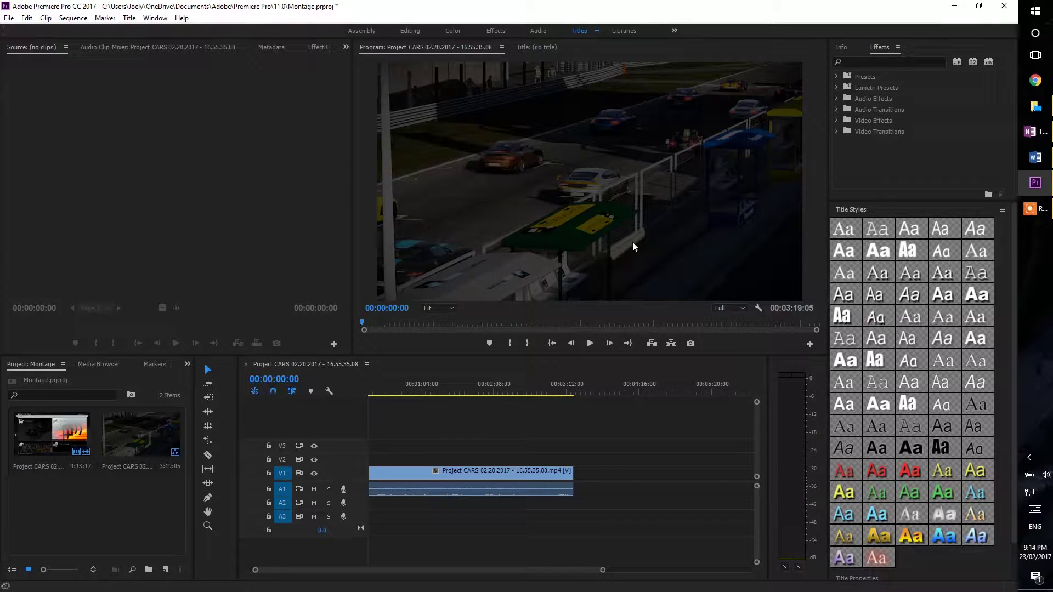
left_click(542, 47)
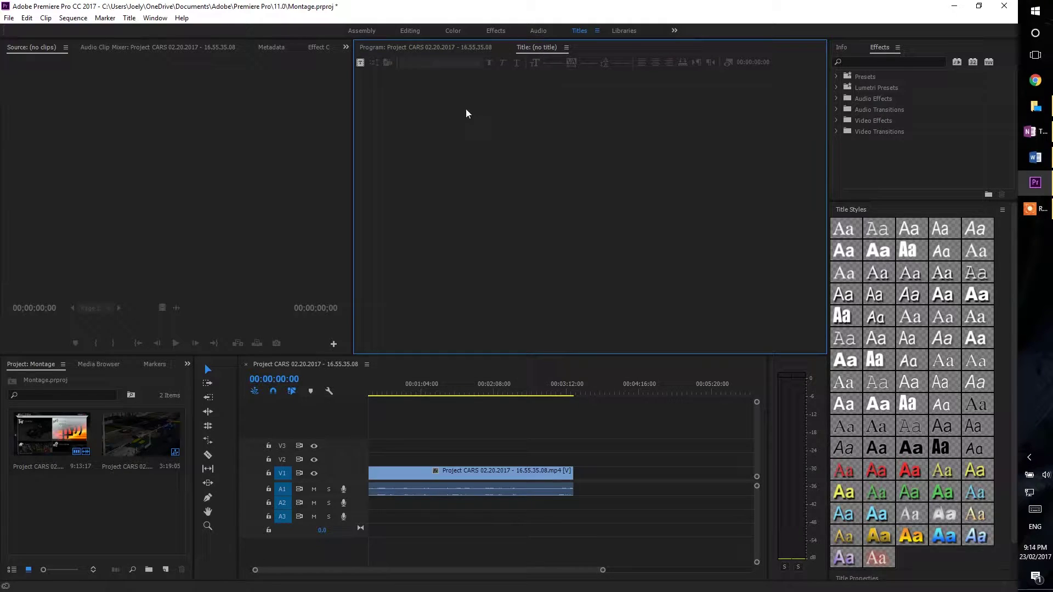
left_click(360, 65)
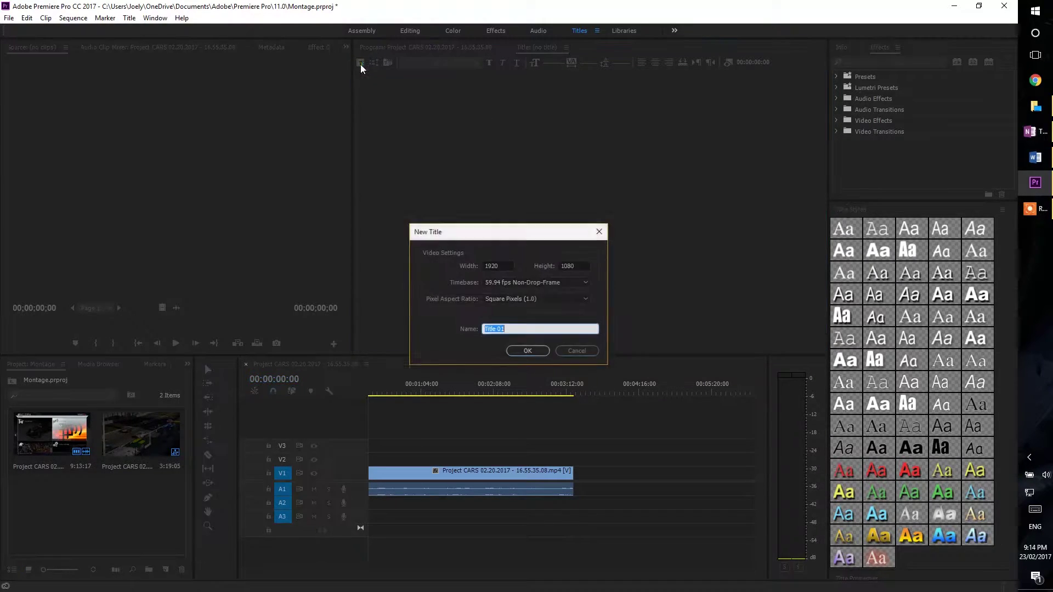
left_click(527, 352)
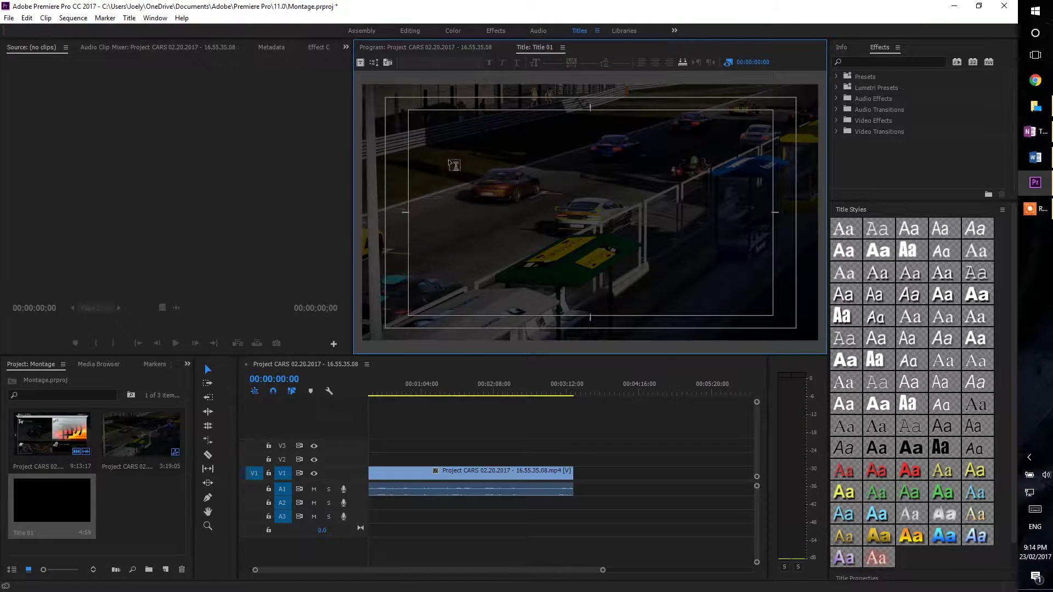
left_click(423, 133)
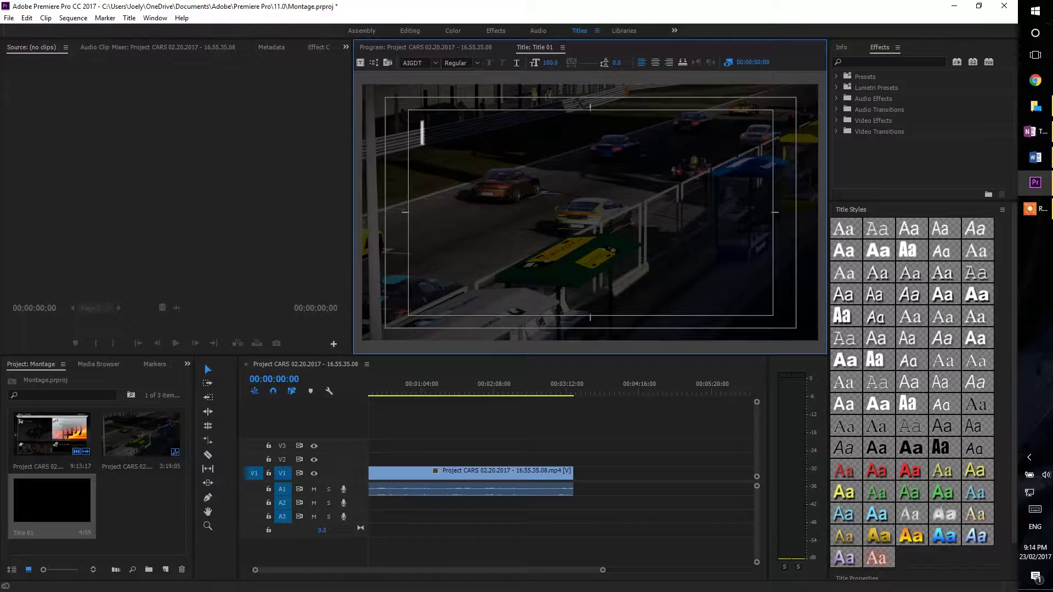
type("SAKITTO SPRINT")
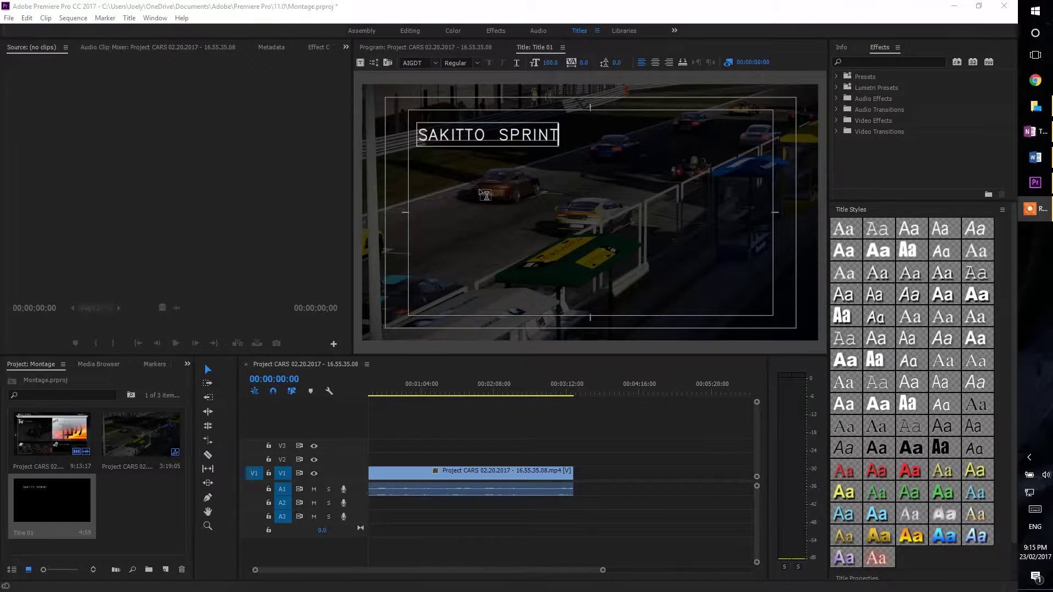
- Make the title roll, starting and ending off screen, with Ease-Out 5
left_click(373, 64)
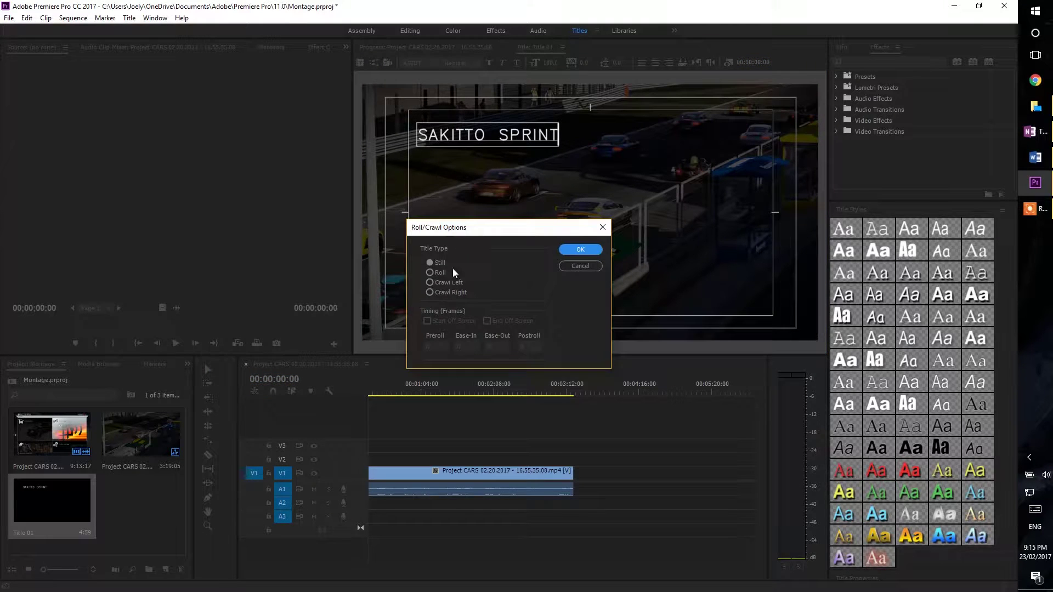
left_click(431, 272)
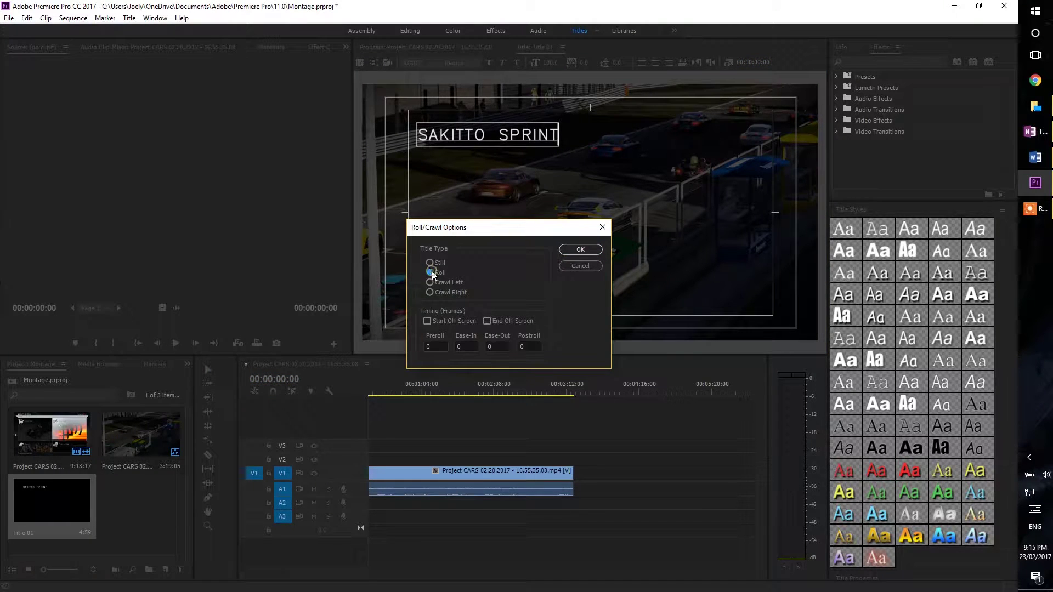
left_click(427, 320)
left_click(486, 321)
left_click(473, 346)
left_click(495, 346)
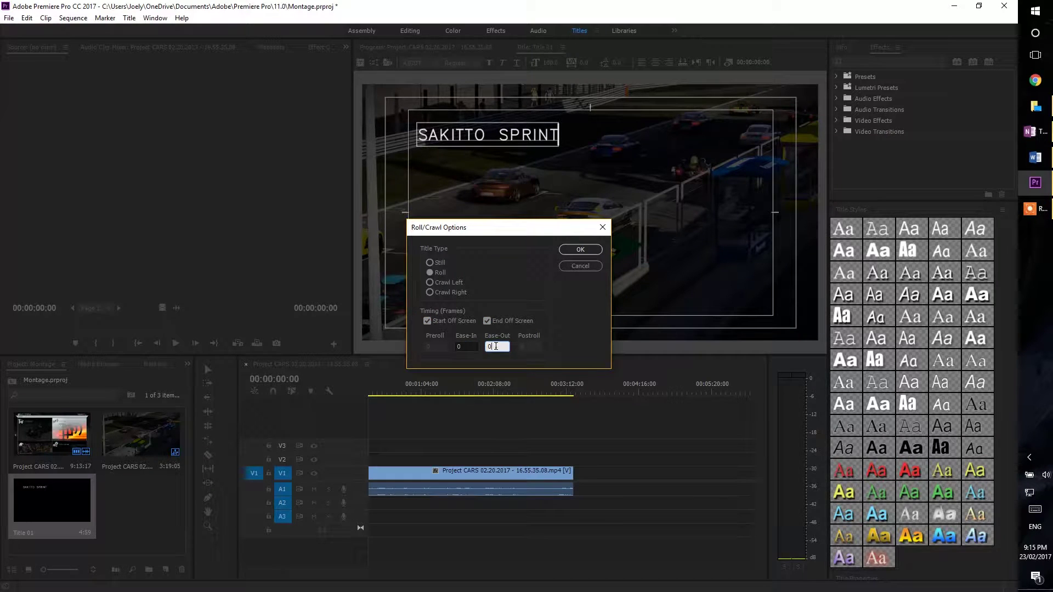
type("5")
left_click(575, 250)
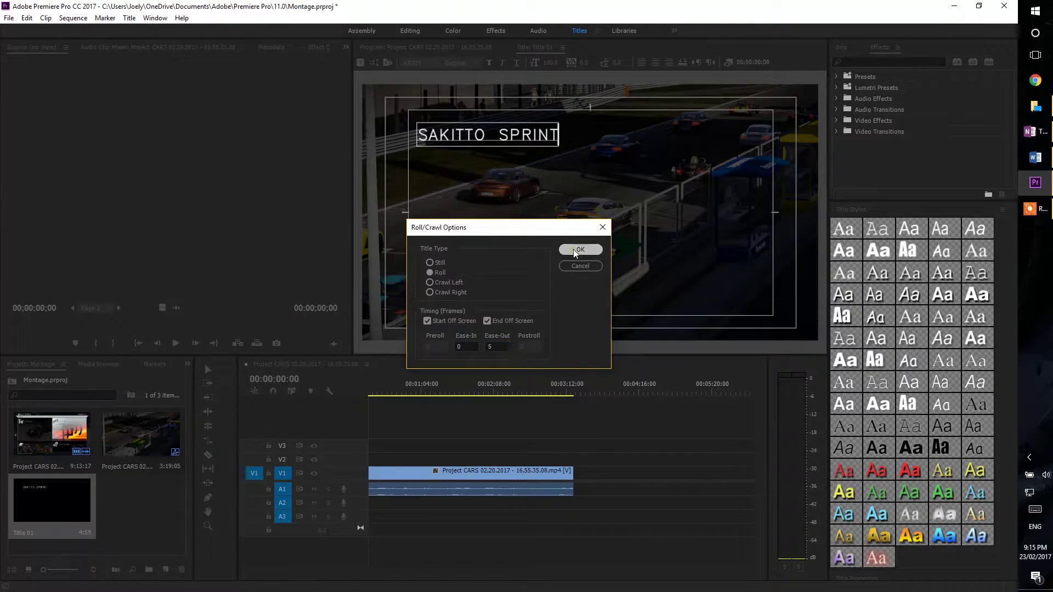
left_click(133, 509)
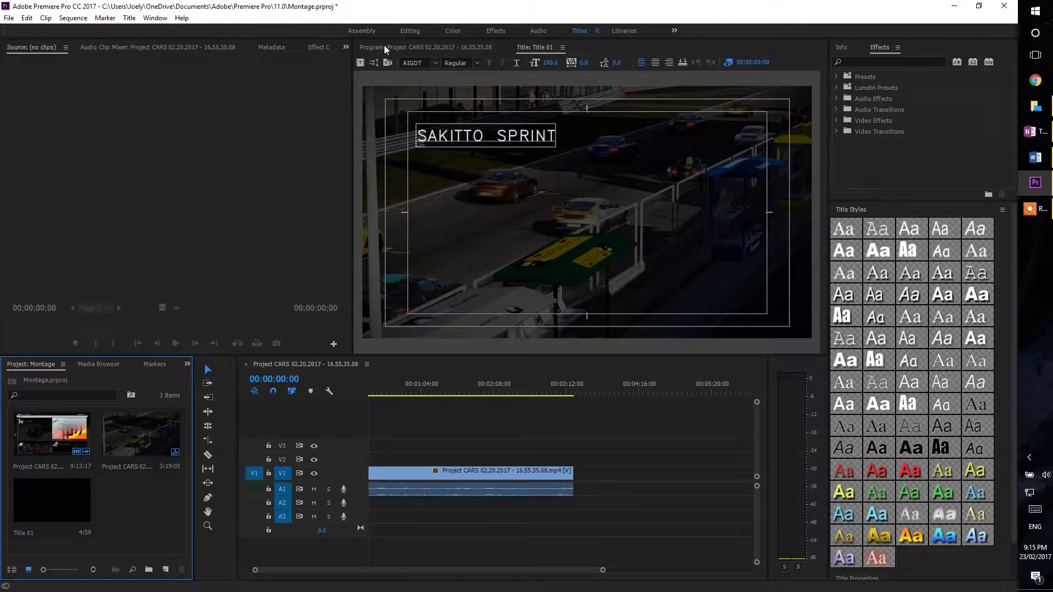
- Place Title 01 on track V3 above the race clip and play the sequence
left_click(371, 31)
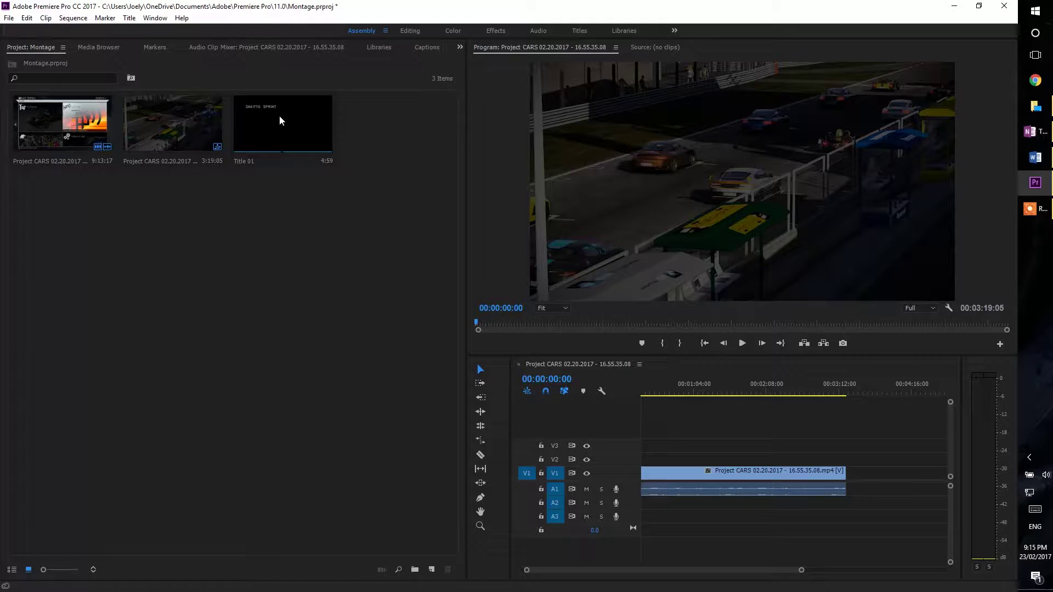
left_click_drag(278, 116, 646, 448)
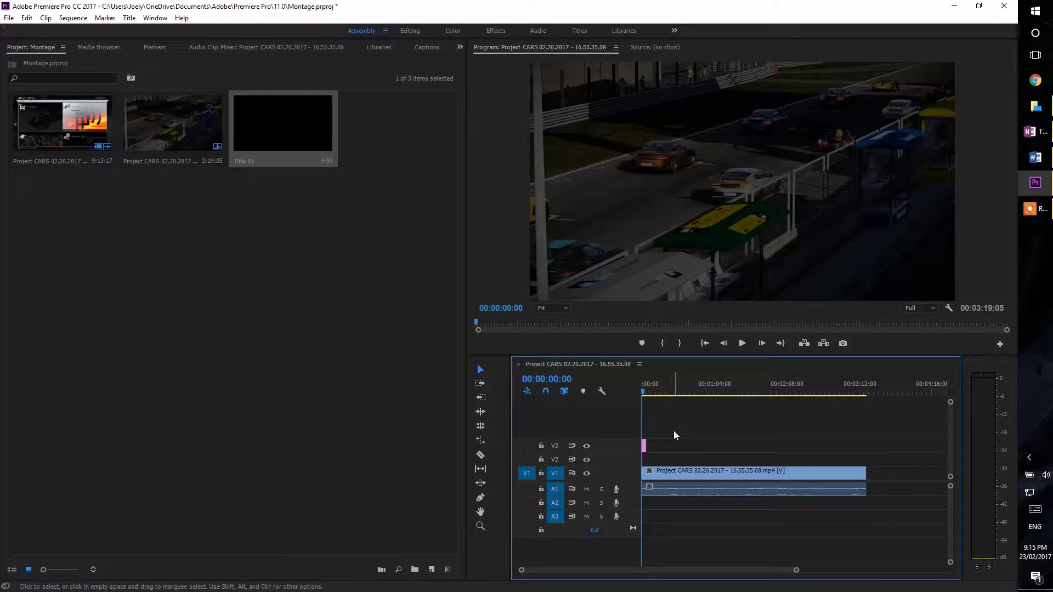
key("space")
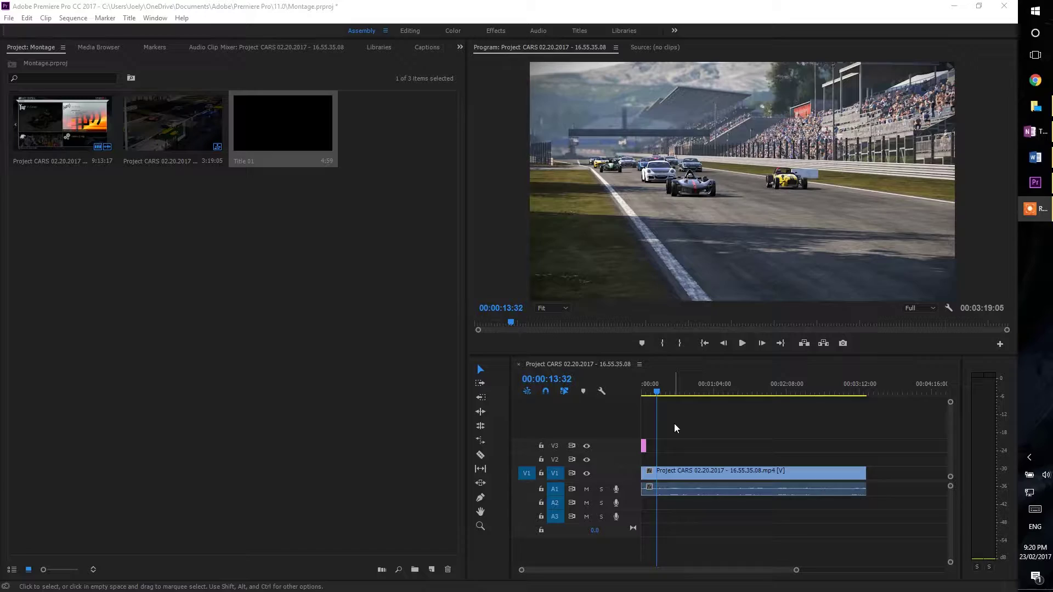
- Play from about 11 seconds and make the first Razor cut at the playhead
left_click(656, 392)
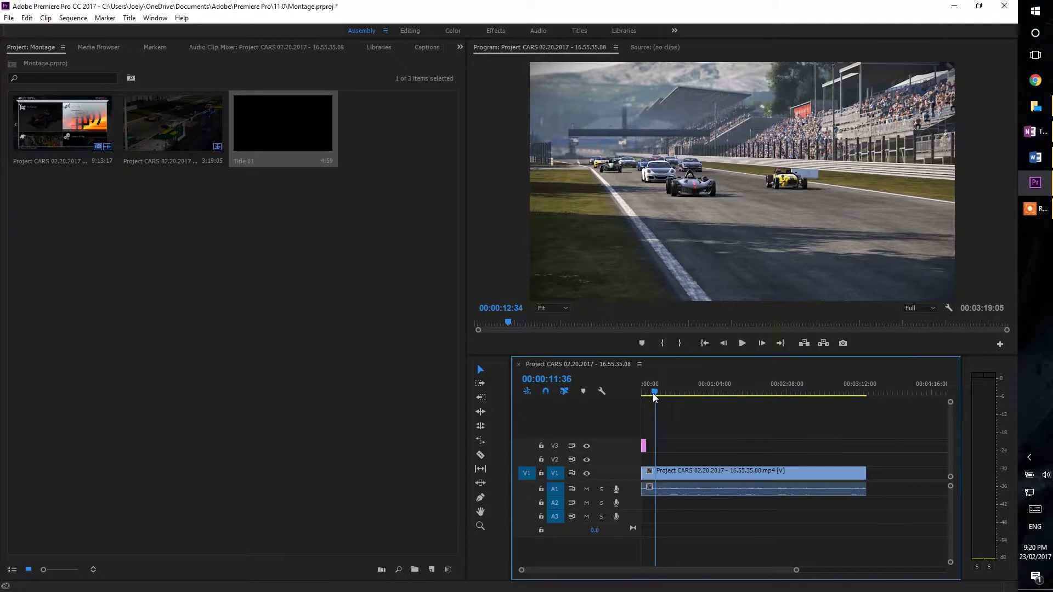
key("space")
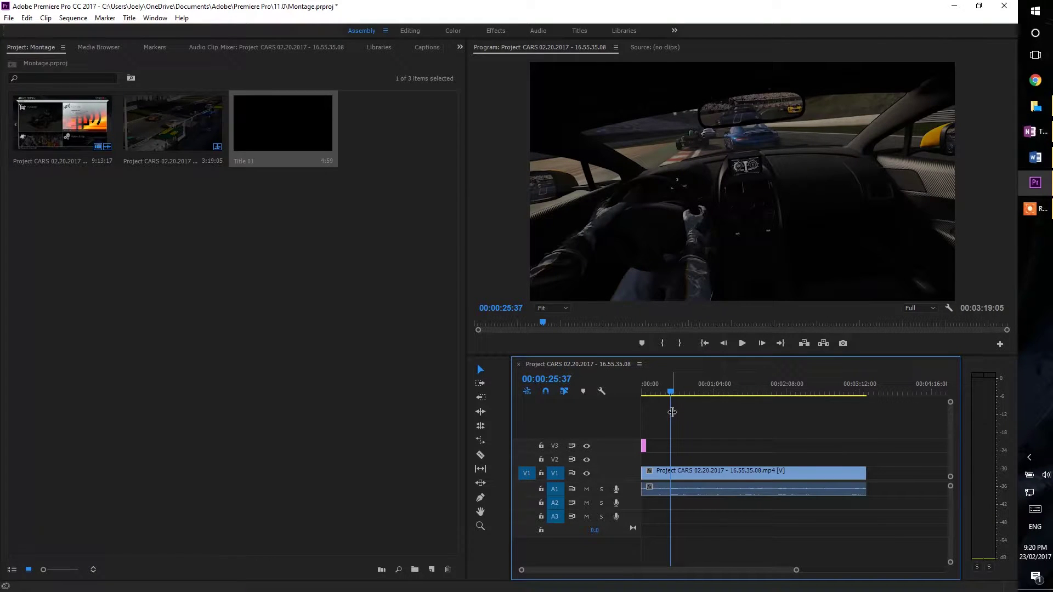
key("Left")
key("Left")
key("Left")
key("Left")
key("Left")
key("Left")
key("Left")
key("Left")
key("Left")
key("Left")
key("Left")
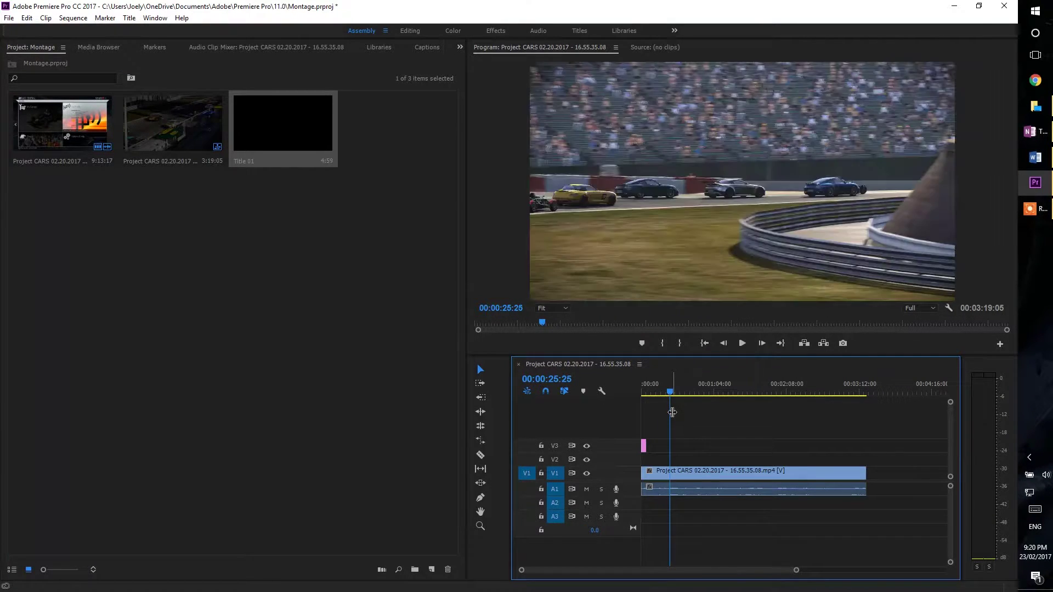
key("Right")
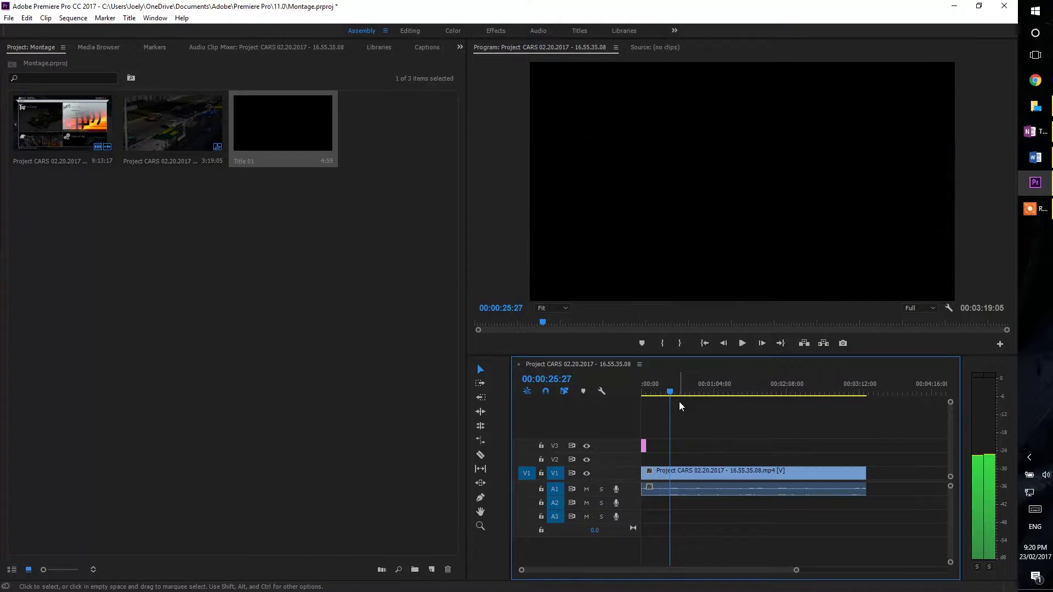
left_click(480, 455)
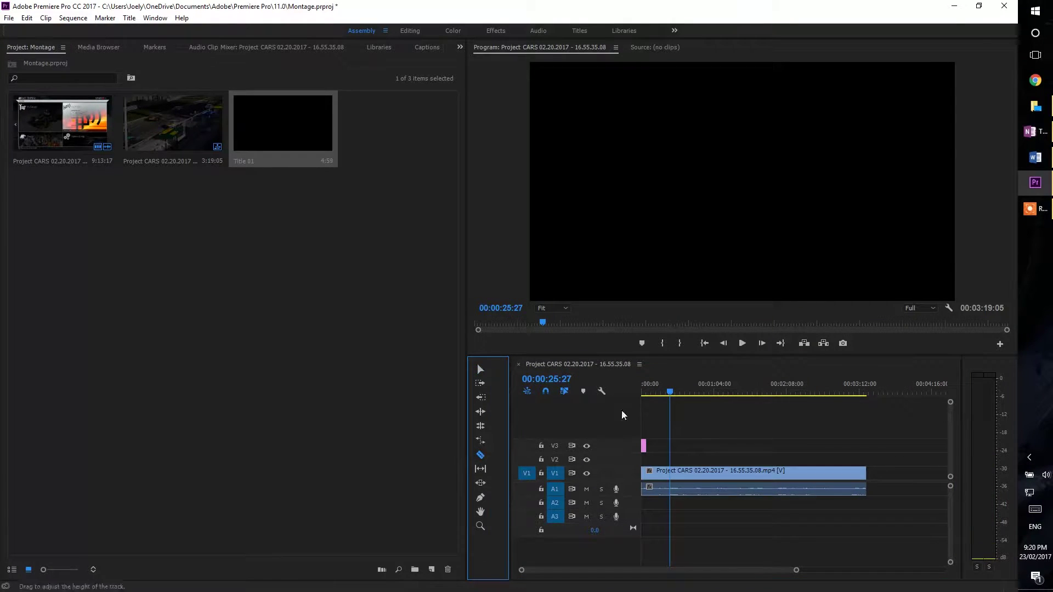
left_click(671, 471)
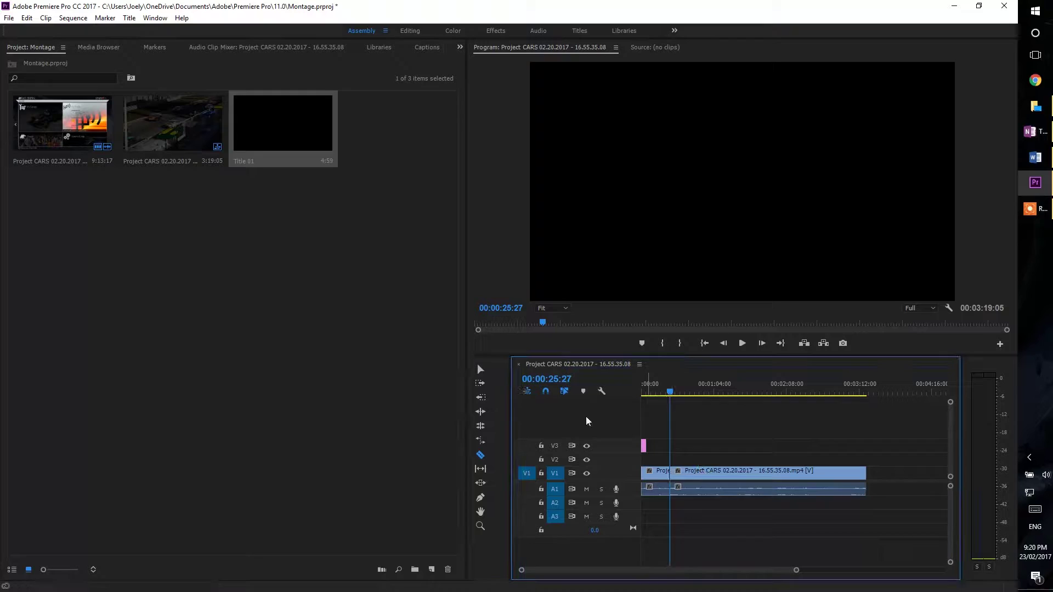
- Cut again near 16 seconds and select the short piece between the two cuts
left_click(480, 369)
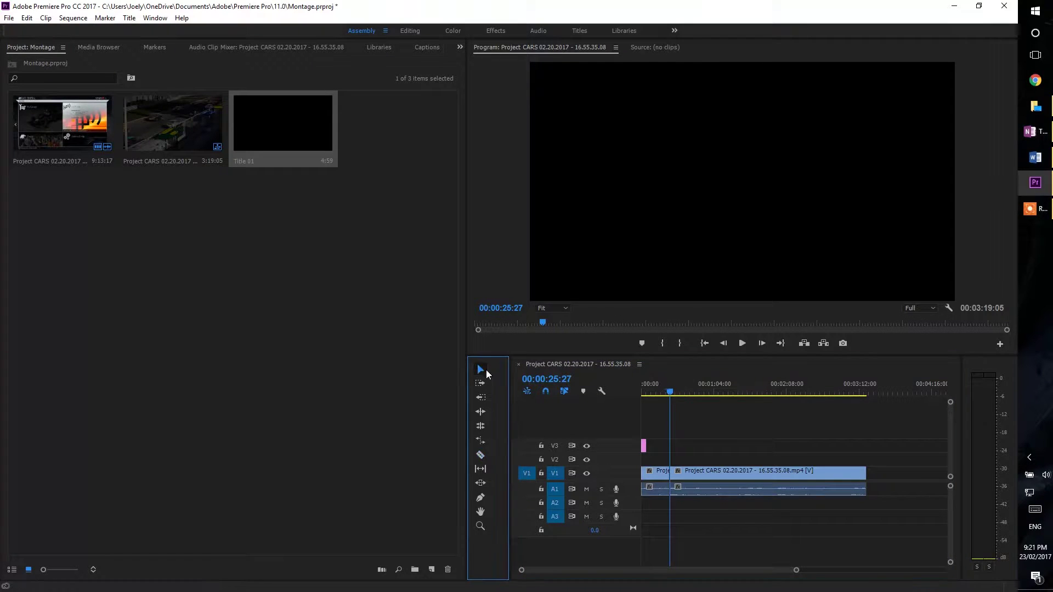
left_click_drag(669, 393, 660, 392)
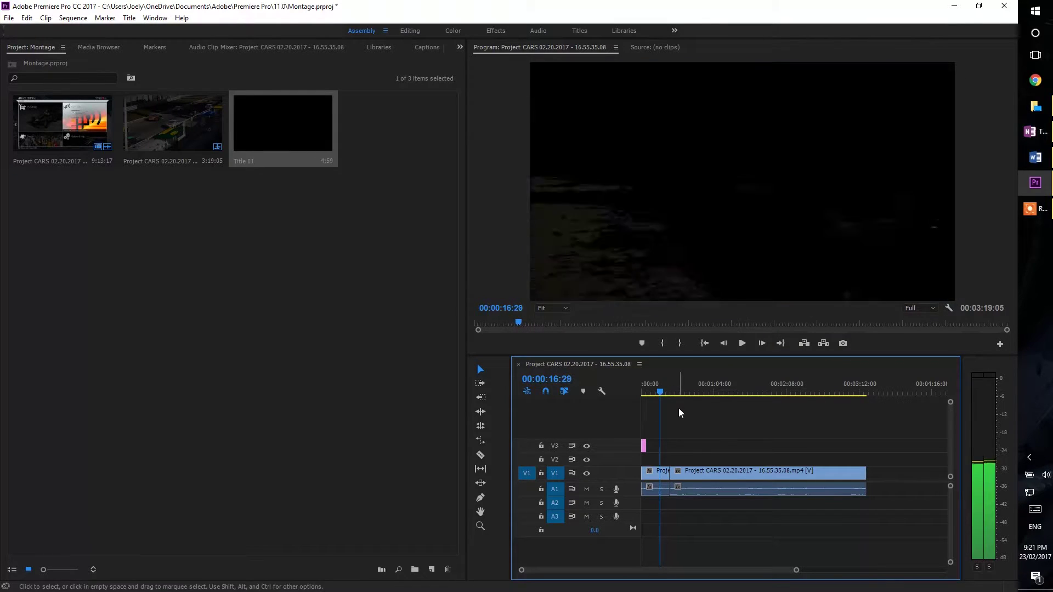
left_click(480, 456)
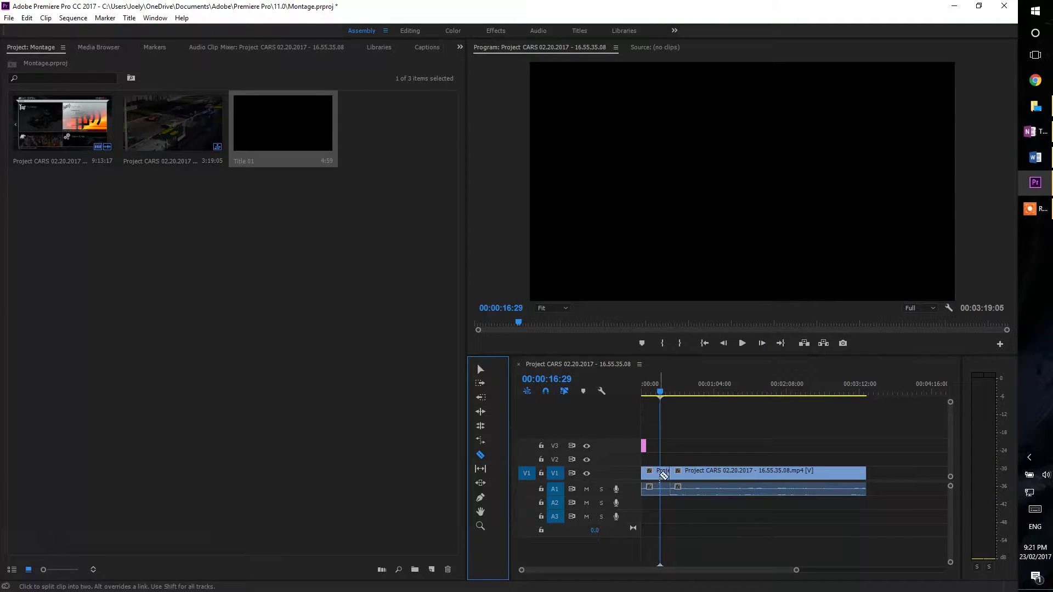
left_click(660, 472)
left_click(480, 370)
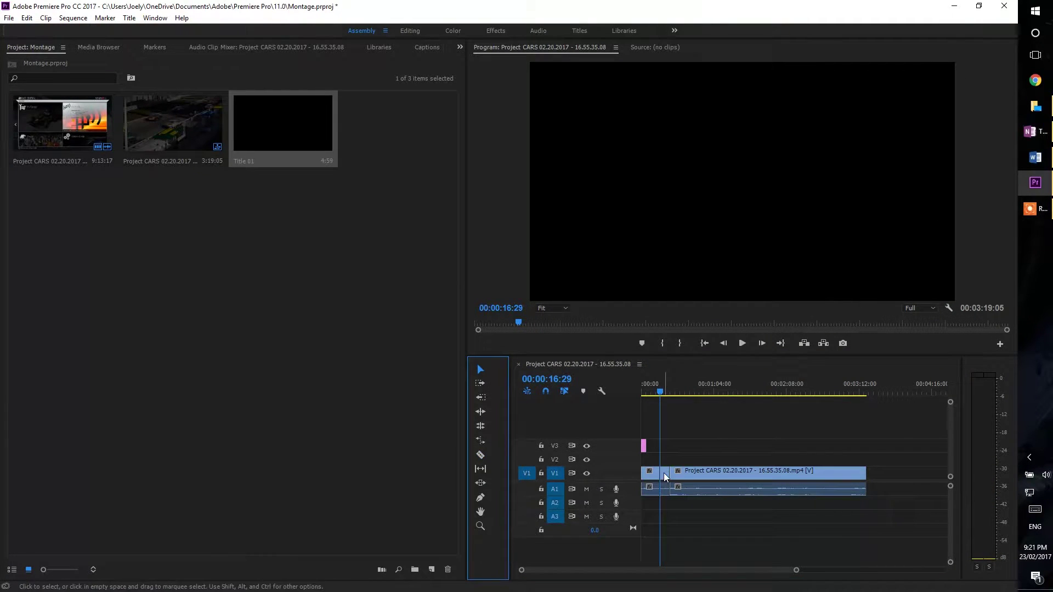
left_click(664, 472)
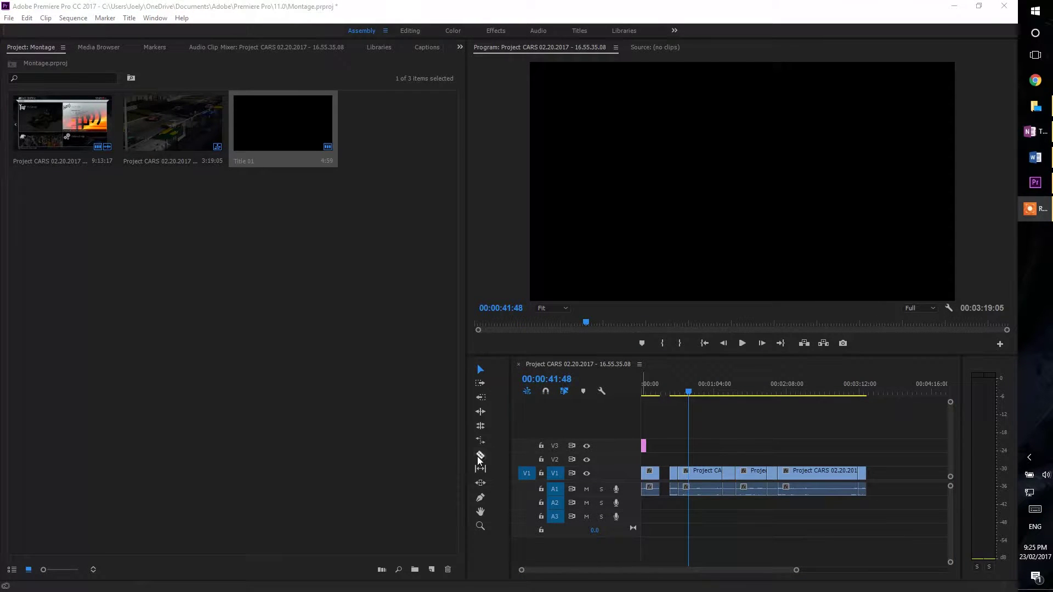
- Turn on snapping, cut near 41 seconds, and delete the unwanted piece
left_click(480, 455)
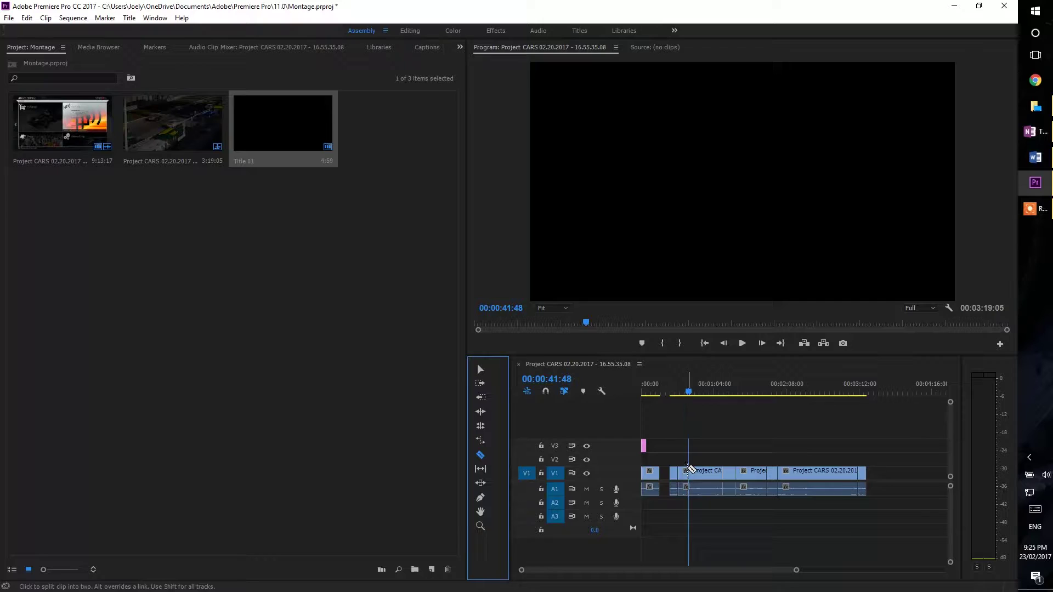
left_click(546, 393)
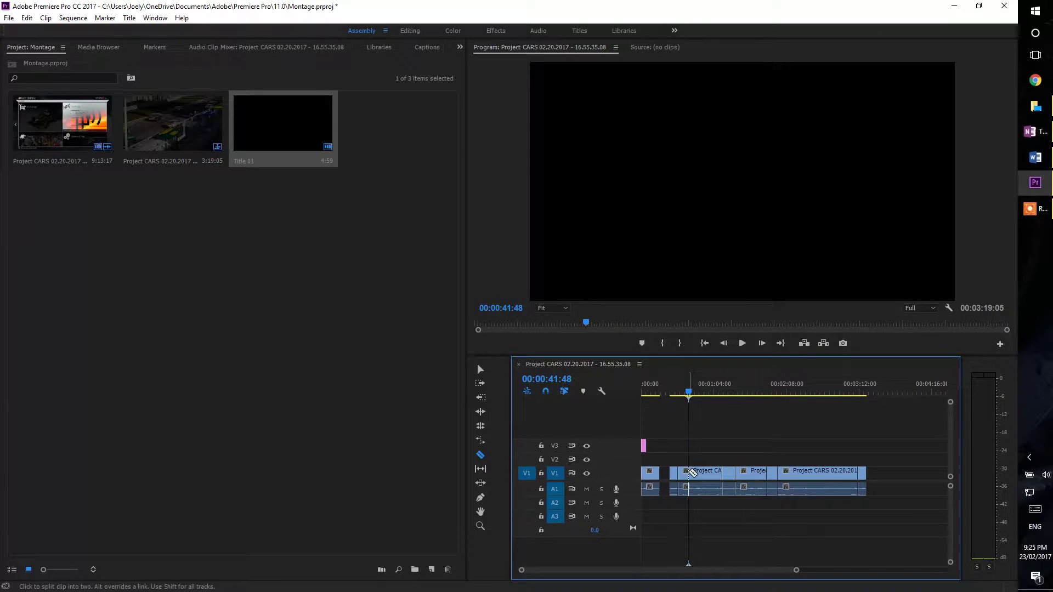
left_click(689, 473)
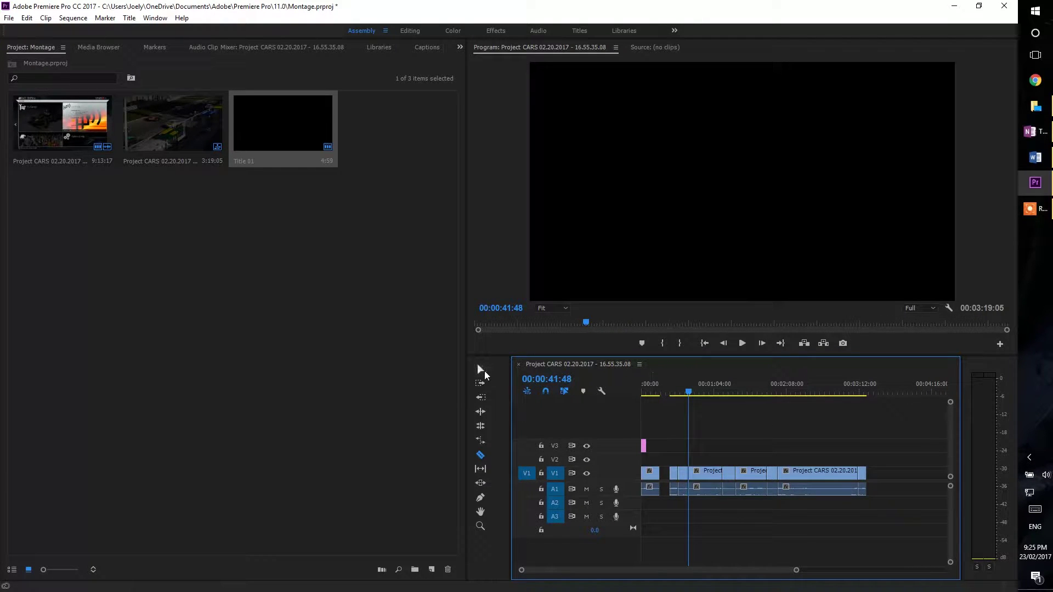
left_click(481, 369)
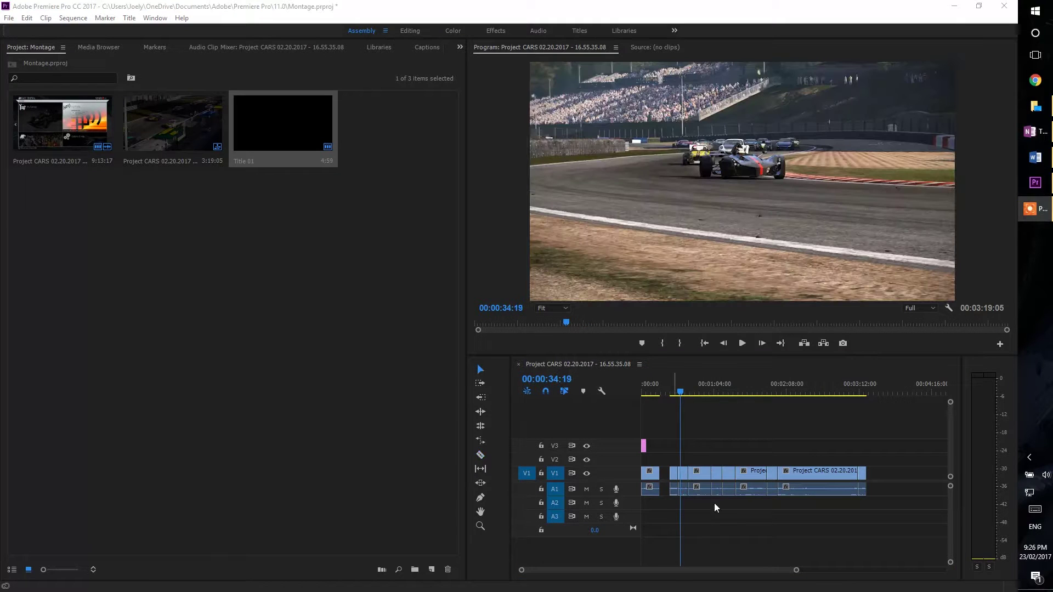
left_click(684, 473)
key("Delete")
- Delete the remaining unwanted pieces further along the sequence
left_click_drag(682, 393, 835, 392)
left_click(732, 476)
key("Delete")
left_click(802, 471)
key("Delete")
left_click(751, 473)
key("Delete")
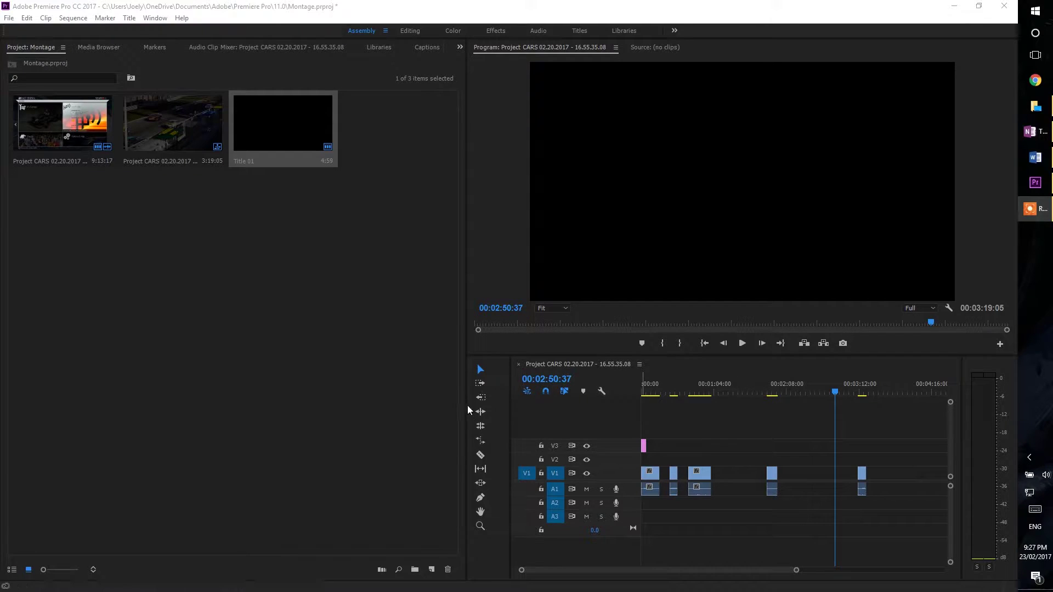
- Slide the remaining clips left to close the gaps between them
left_click(676, 479)
mouse_move(675, 479)
left_mouse_down()
mouse_move(663, 479)
mouse_move(691, 474)
mouse_move(680, 474)
left_mouse_up()
left_click(701, 474)
left_click_drag(771, 475, 792, 480)
left_click_drag(863, 473, 710, 473)
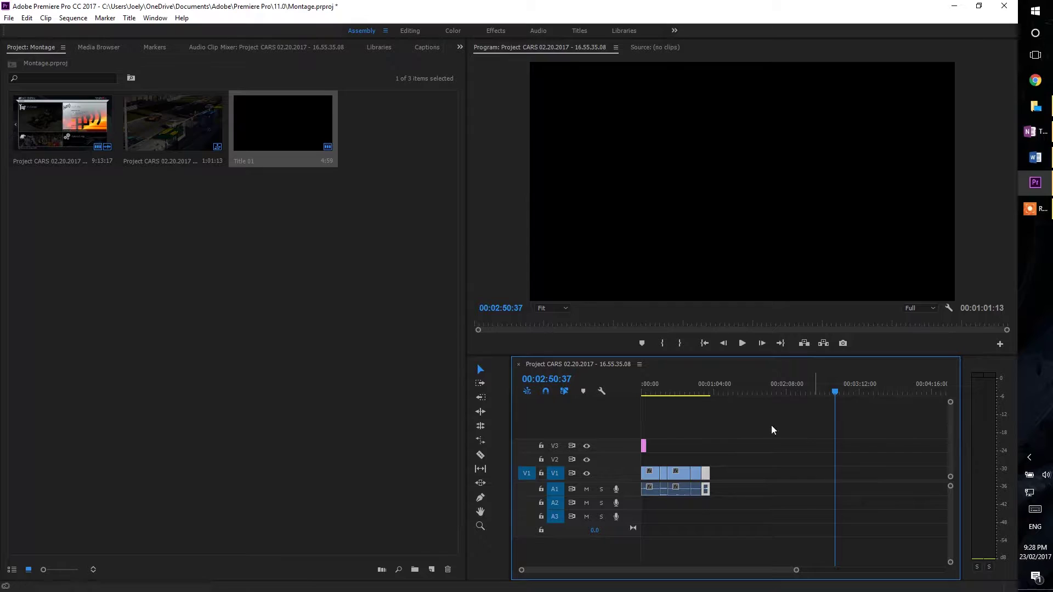
left_click_drag(831, 393, 694, 392)
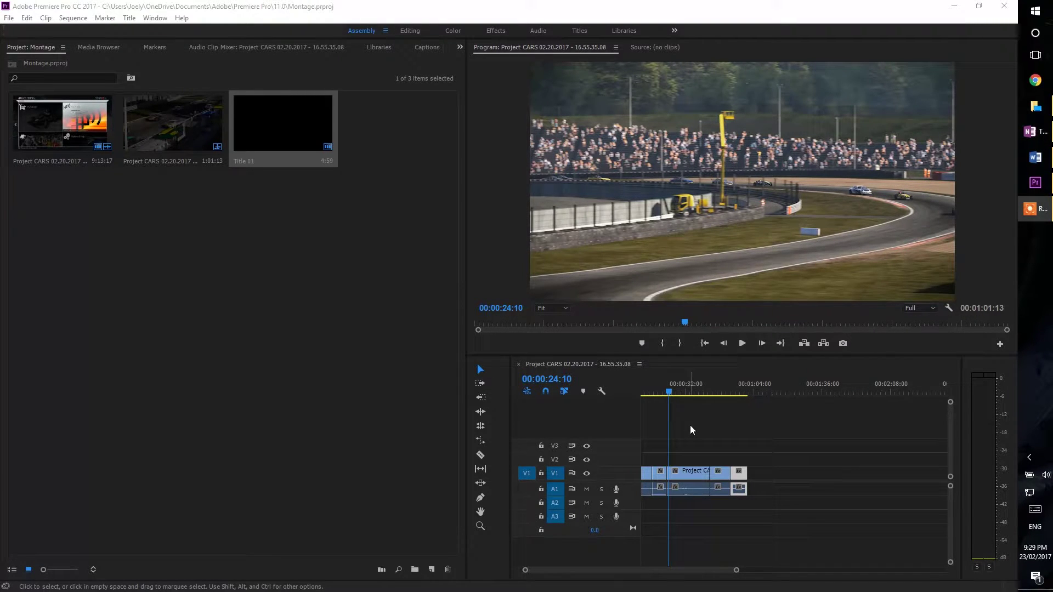
- Select the race clip on V1 in the Effects layout and scrub through it in Effect Controls
left_click(493, 32)
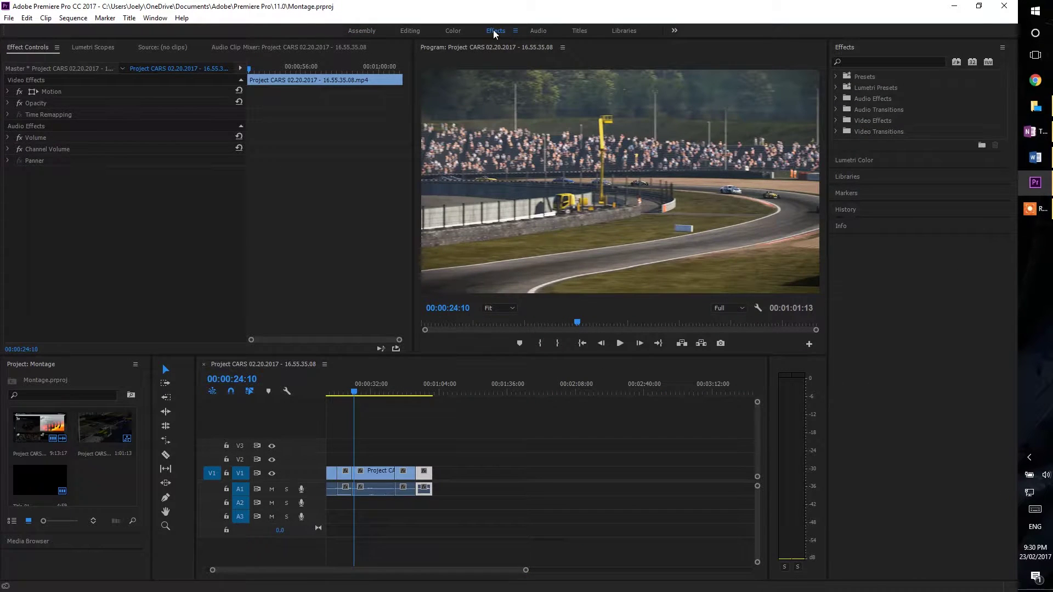
left_click(374, 473)
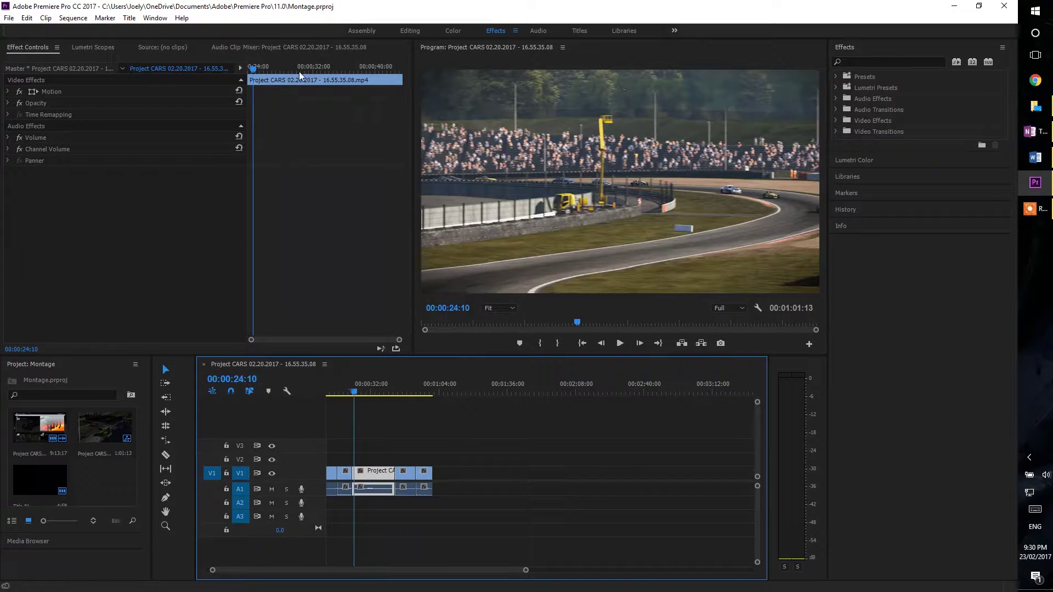
left_click_drag(256, 71, 305, 80)
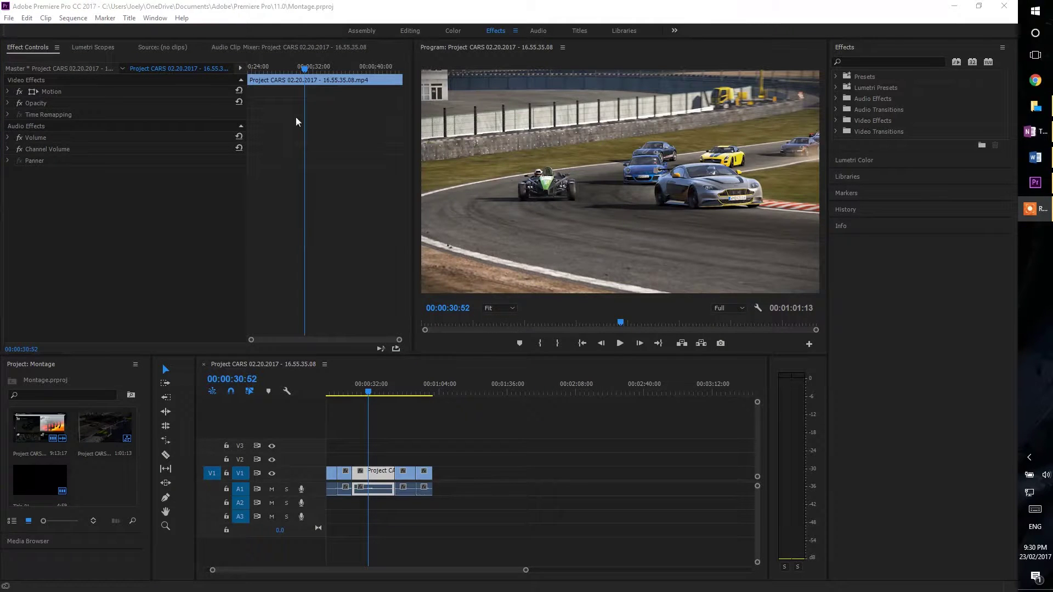
left_click(308, 70)
key("space")
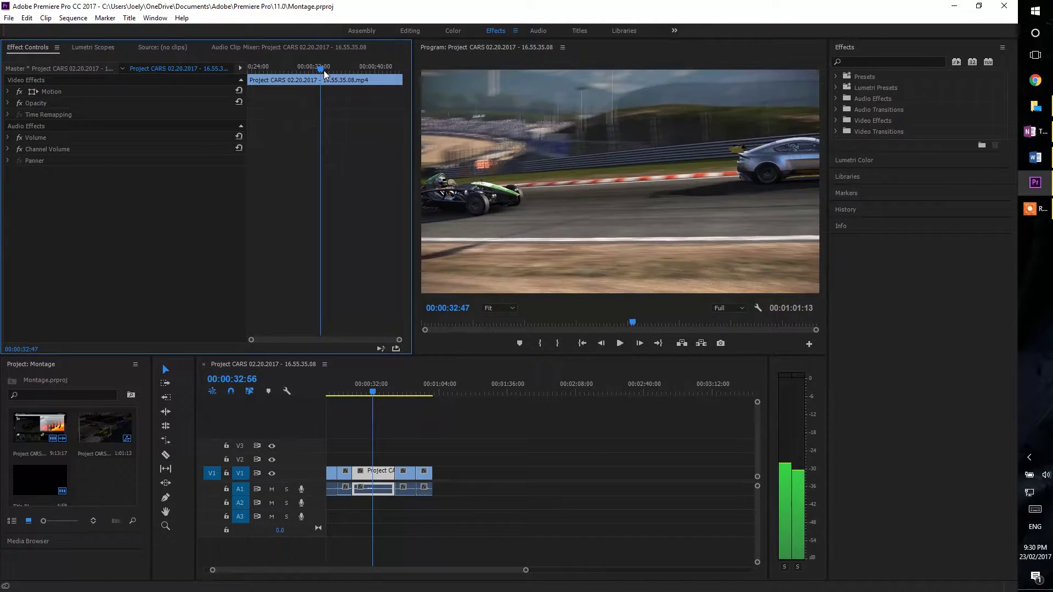
left_click_drag(374, 391, 374, 392)
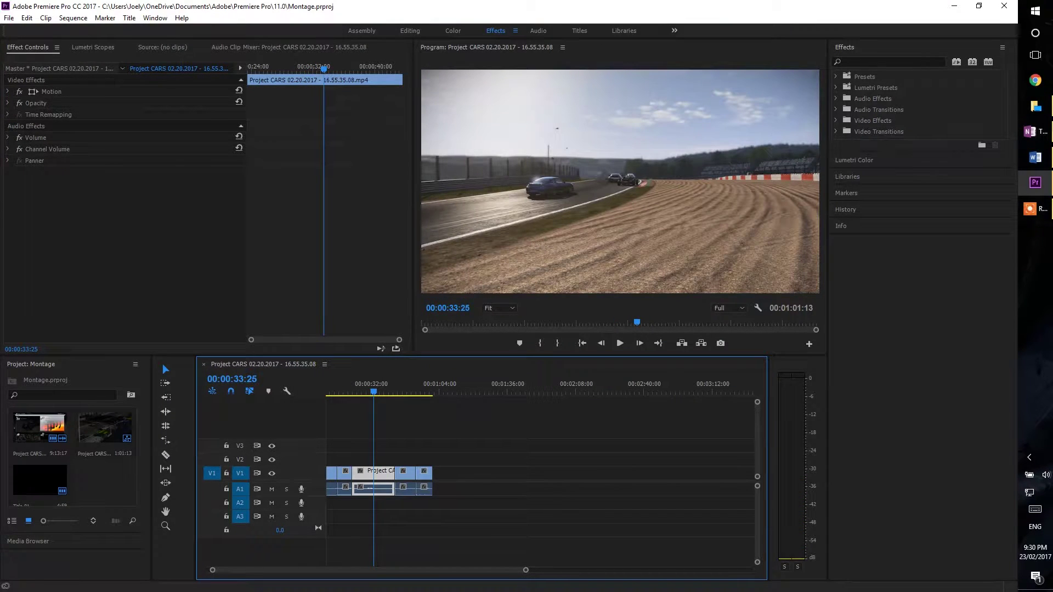
left_click_drag(324, 69, 226, 72)
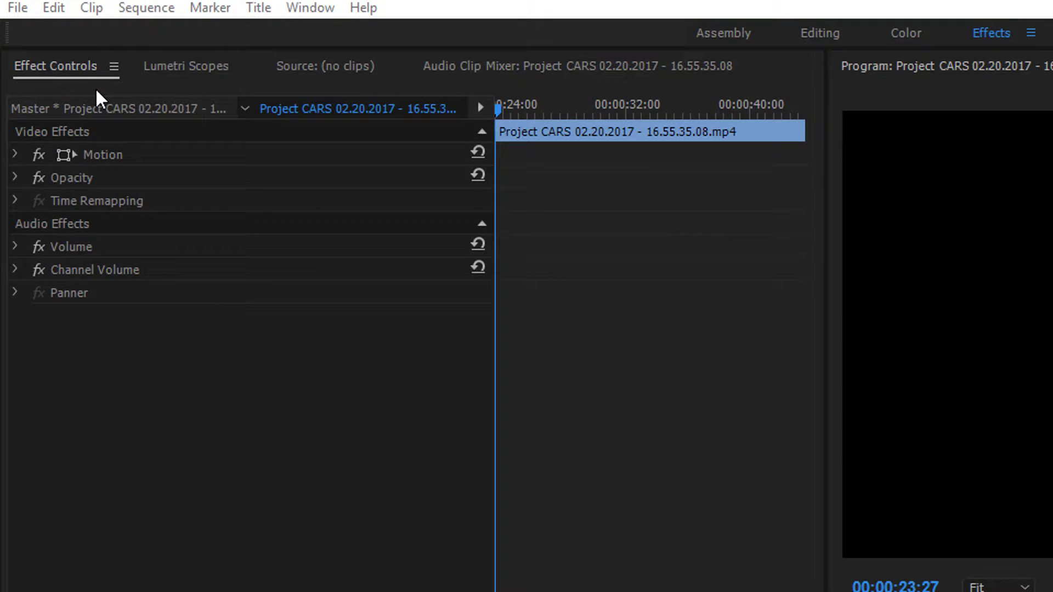
- Search the Effects panel for 'directional blur' and select the Directional Blur effect
left_click(113, 67)
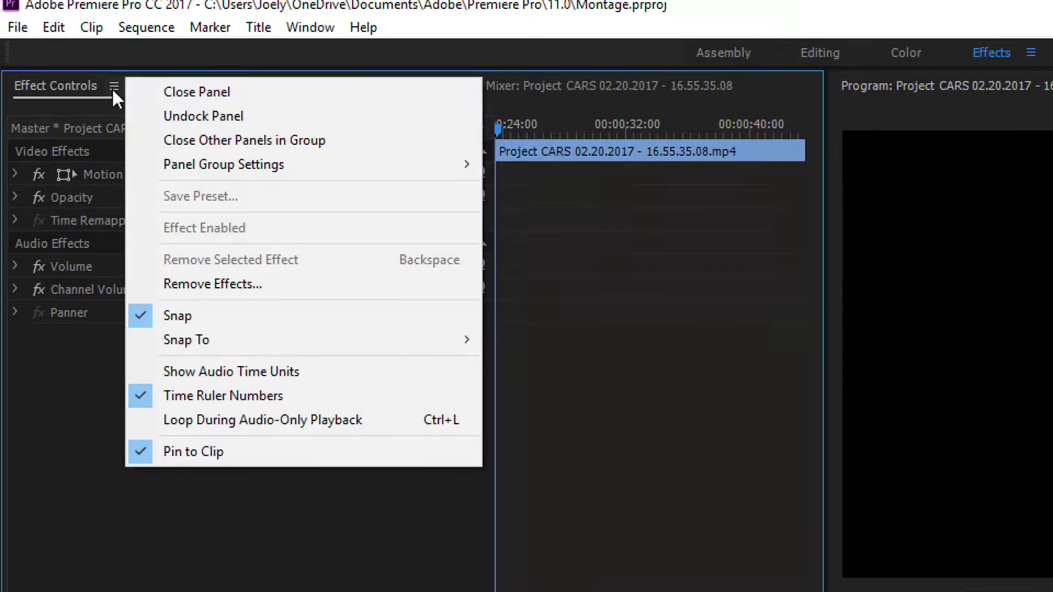
left_click(113, 90)
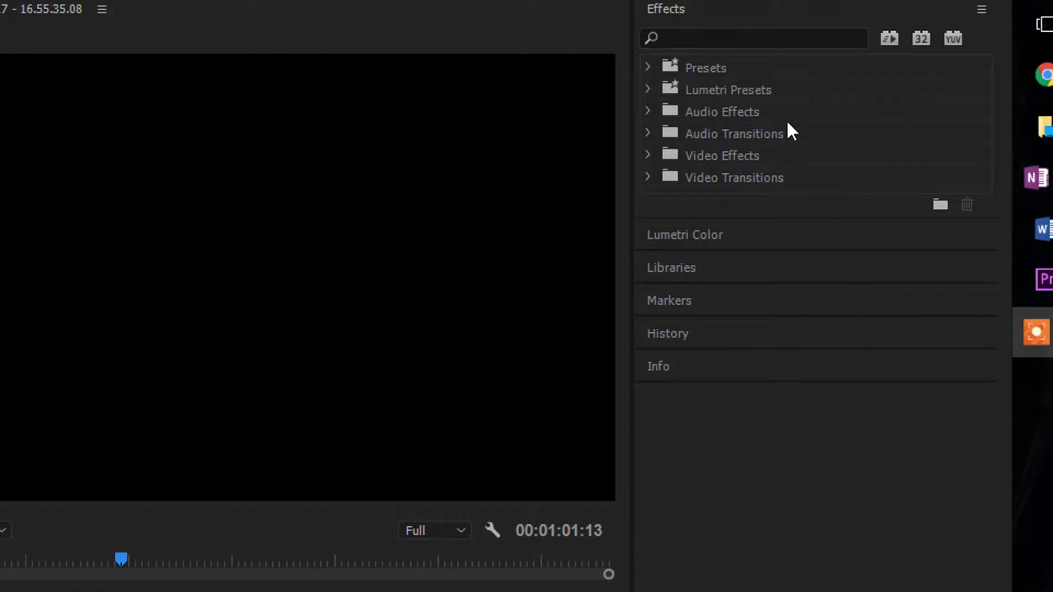
left_click(721, 38)
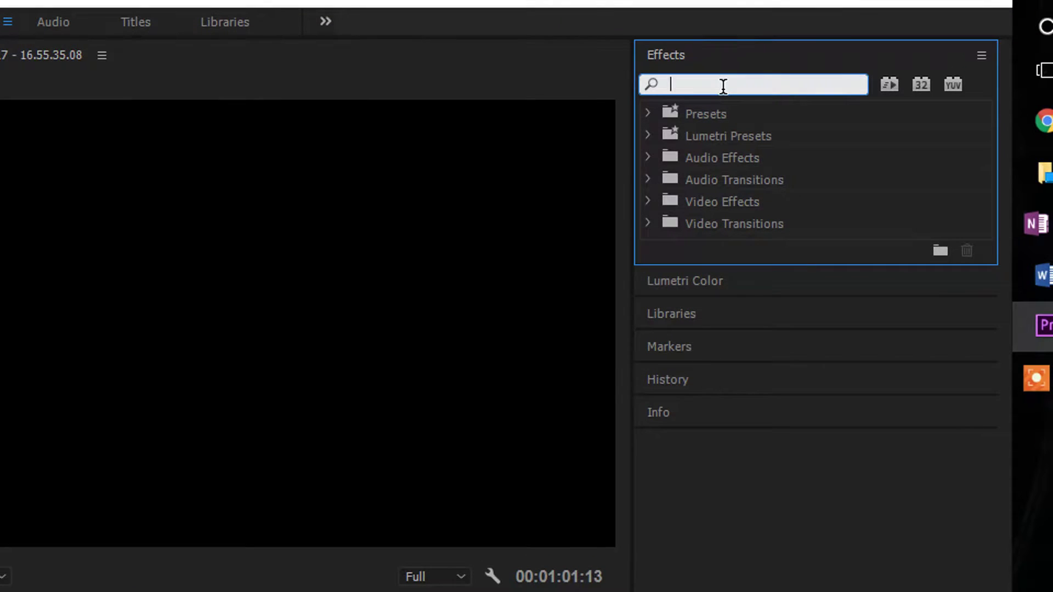
type("directional bl")
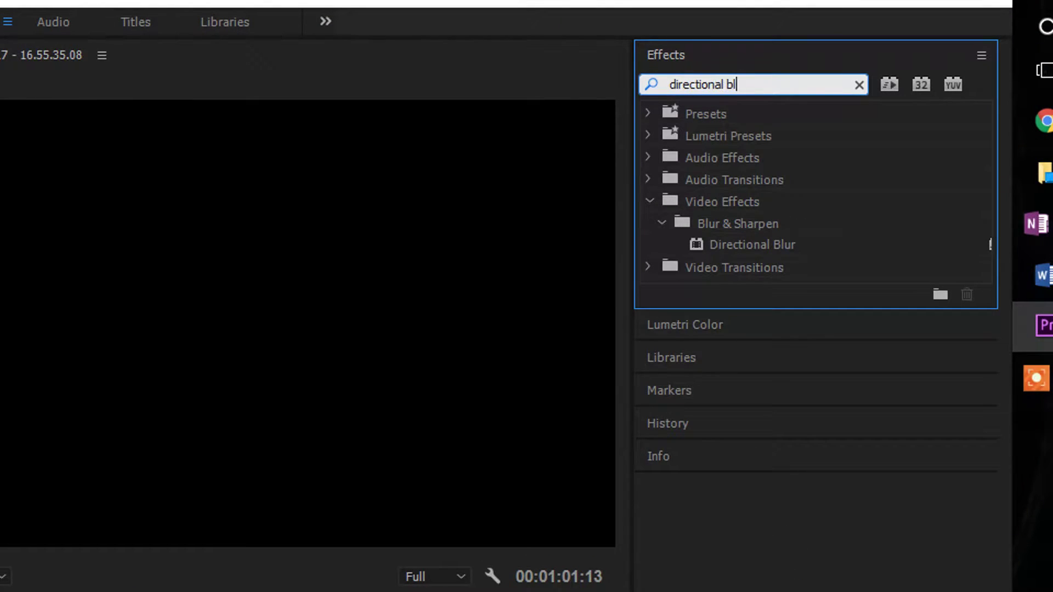
type("ur")
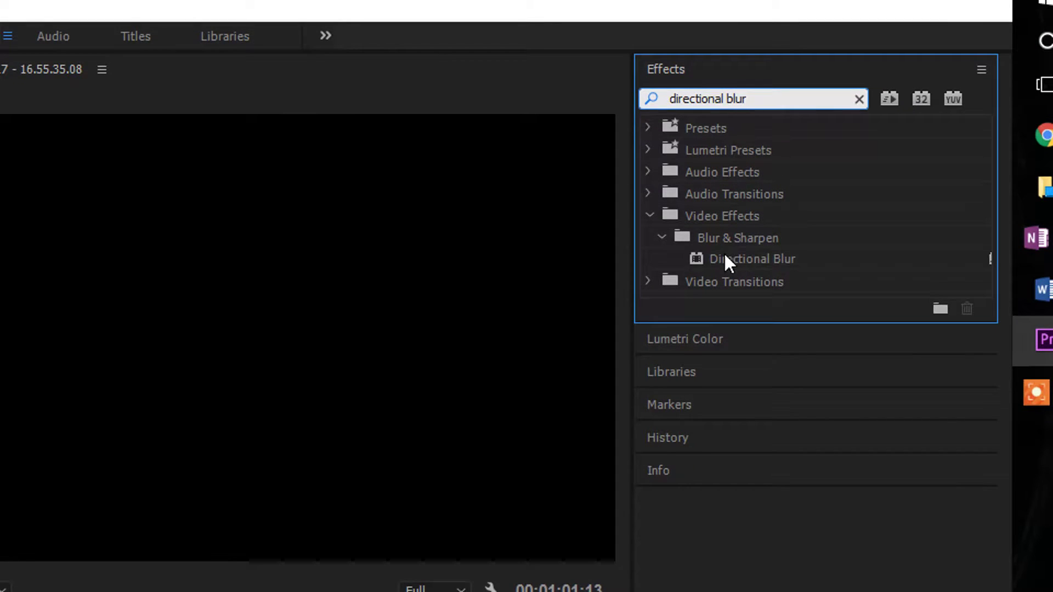
left_click(724, 241)
- Apply Directional Blur to the race clip and add an ellipse mask to it
left_click_drag(729, 258, 0, 591)
left_click_drag(116, 544, 0, 591)
left_click_drag(113, 355, 0, 0)
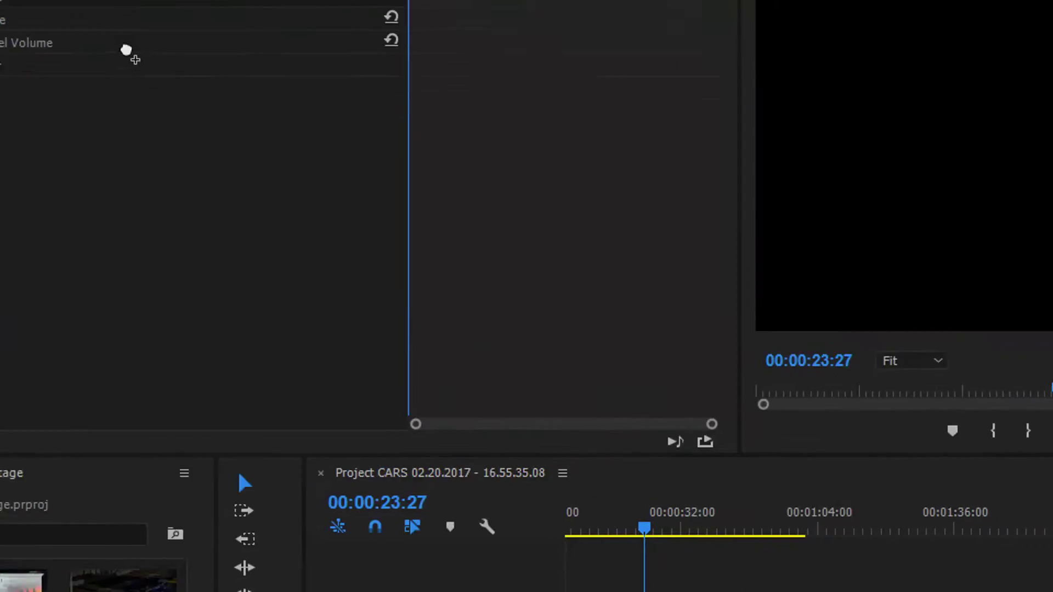
left_click_drag(134, 93, 113, 146)
left_click(59, 188)
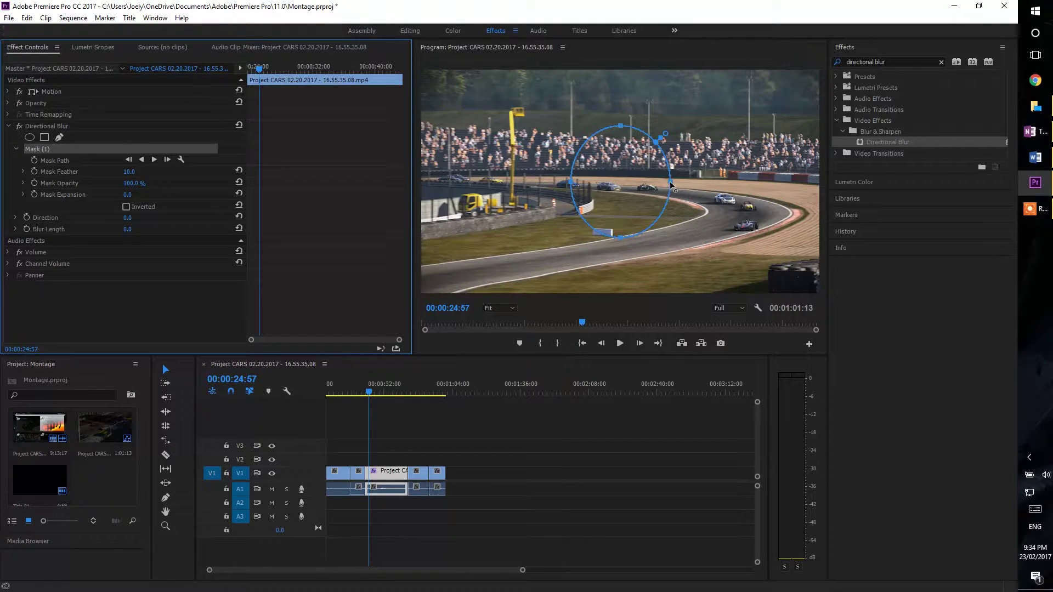
- Narrow and flatten the ellipse mask tightly around one car
left_click_drag(670, 185, 643, 182)
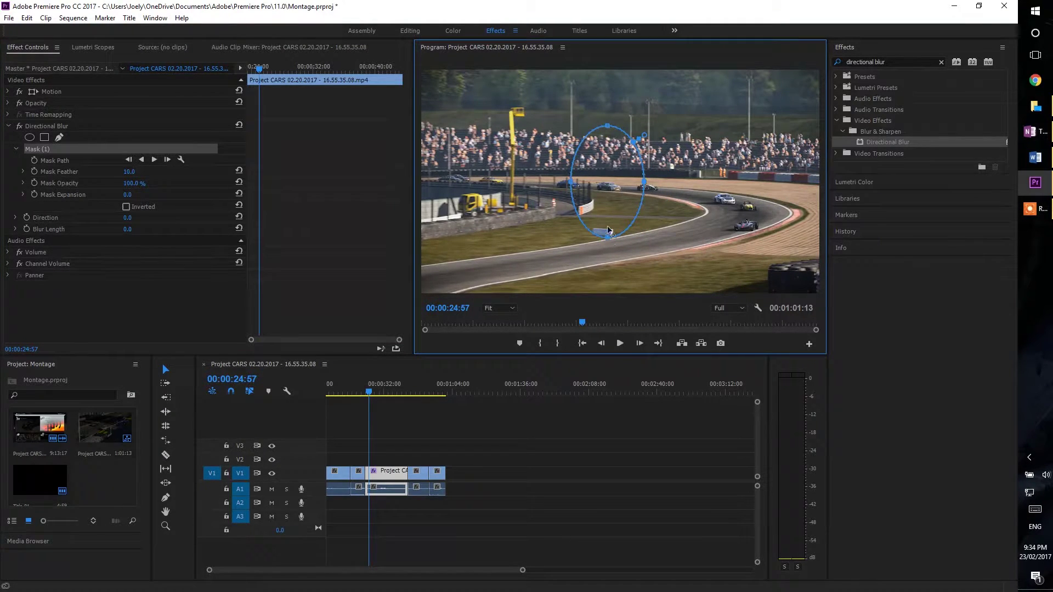
left_click_drag(607, 229, 607, 185)
left_click_drag(608, 129, 608, 197)
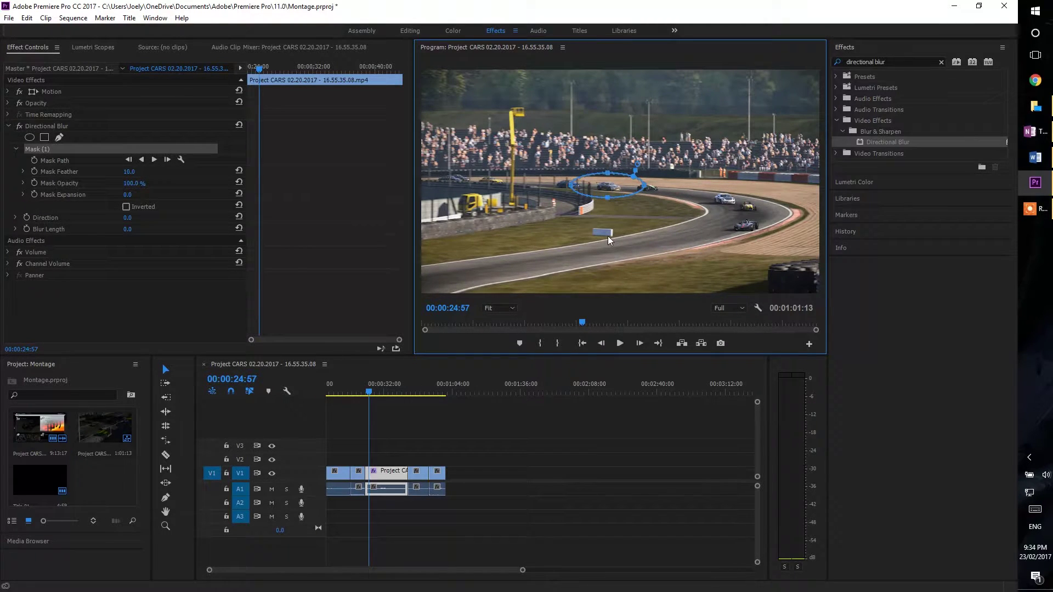
left_click_drag(644, 186, 632, 187)
- Keyframe Blur Length and set it to 5
left_click(26, 229)
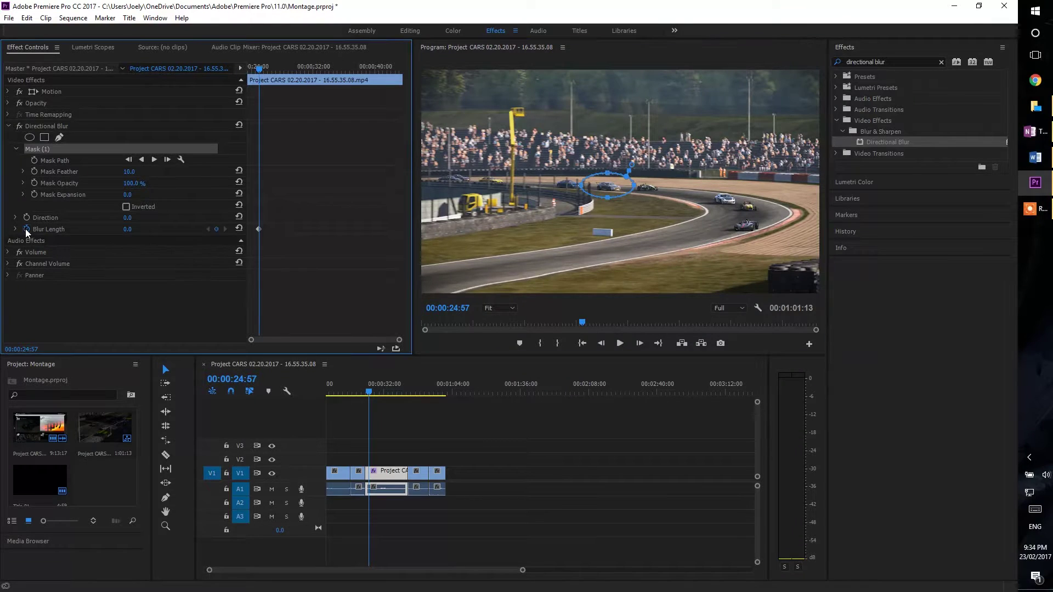
left_click(127, 229)
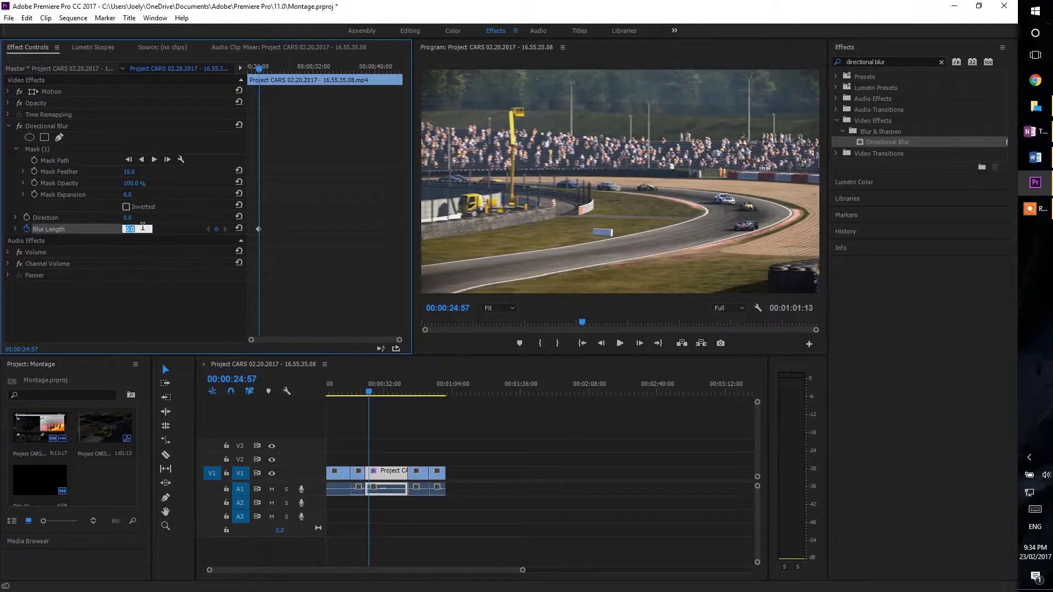
type("5")
key("Return")
- Invert Mask (1) so everything except the car is blurred
left_click(616, 207)
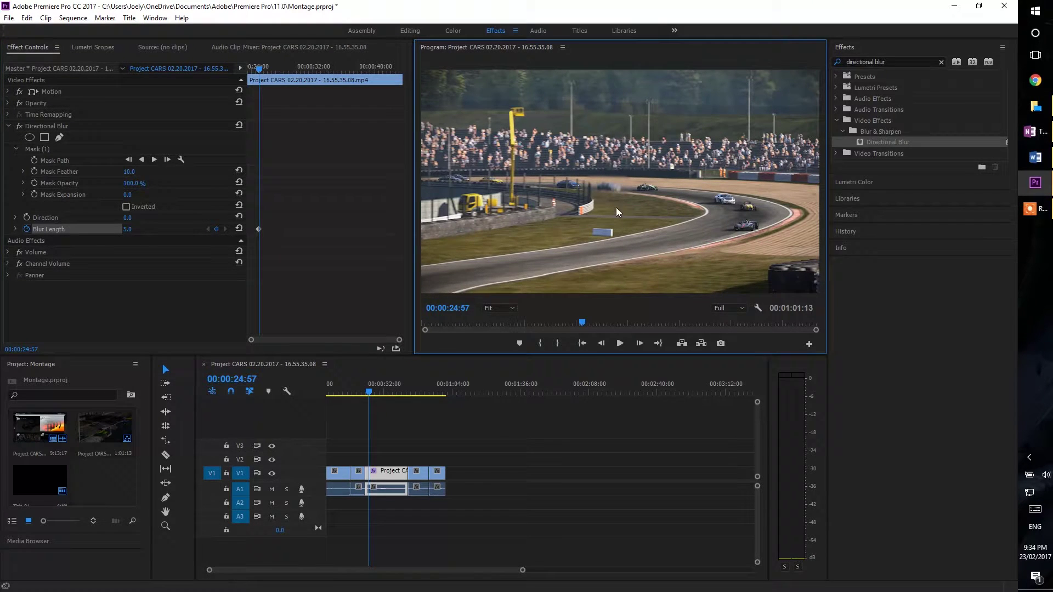
left_click(115, 206)
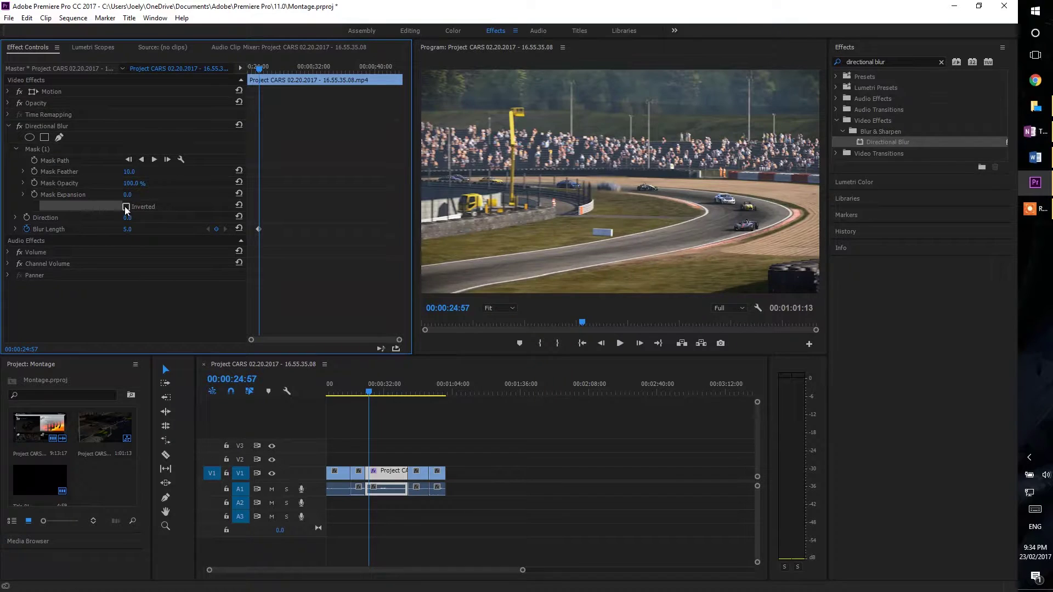
left_click(125, 207)
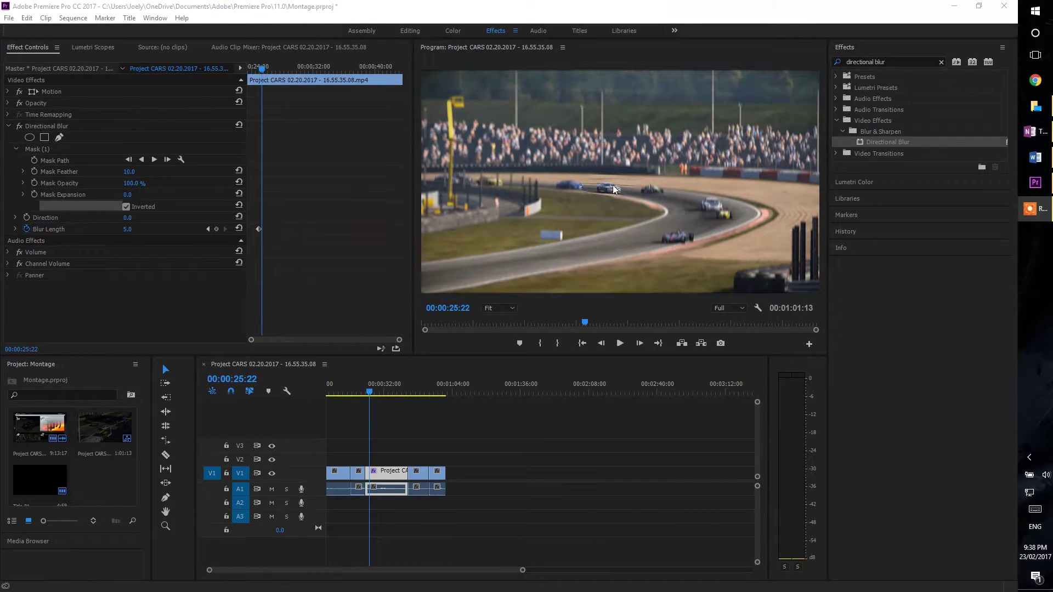
- Keyframe the mask path, track it forward, and reshape the ellipse tighter around the car
left_click(34, 160)
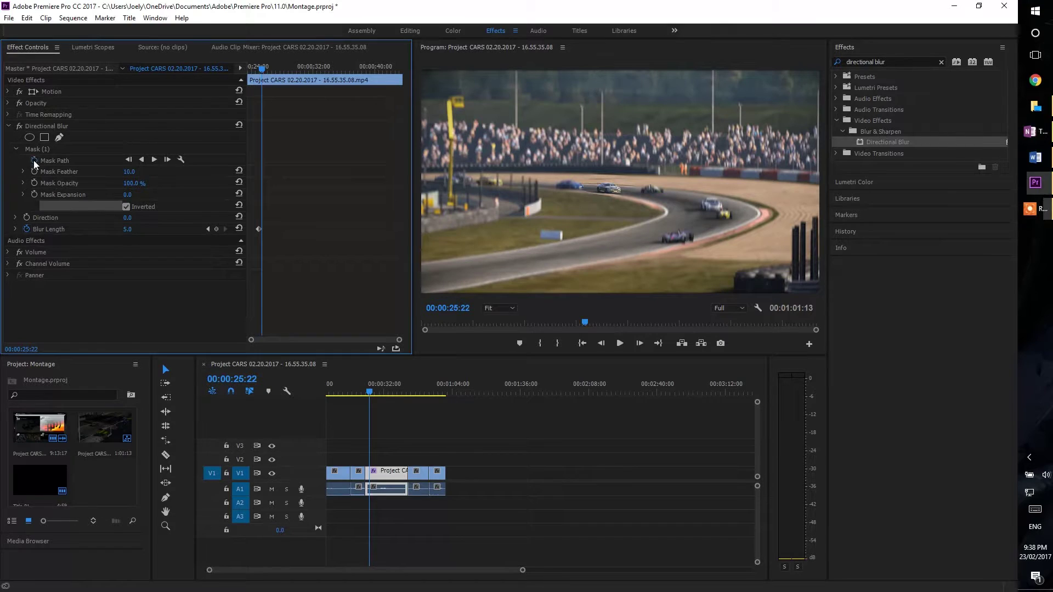
left_click(155, 159)
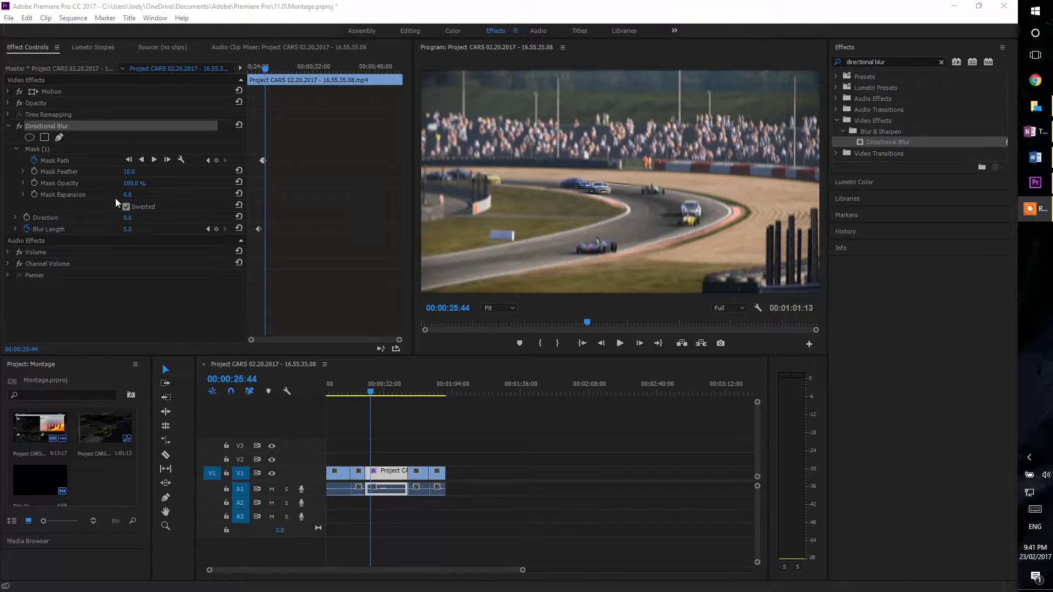
left_click(37, 149)
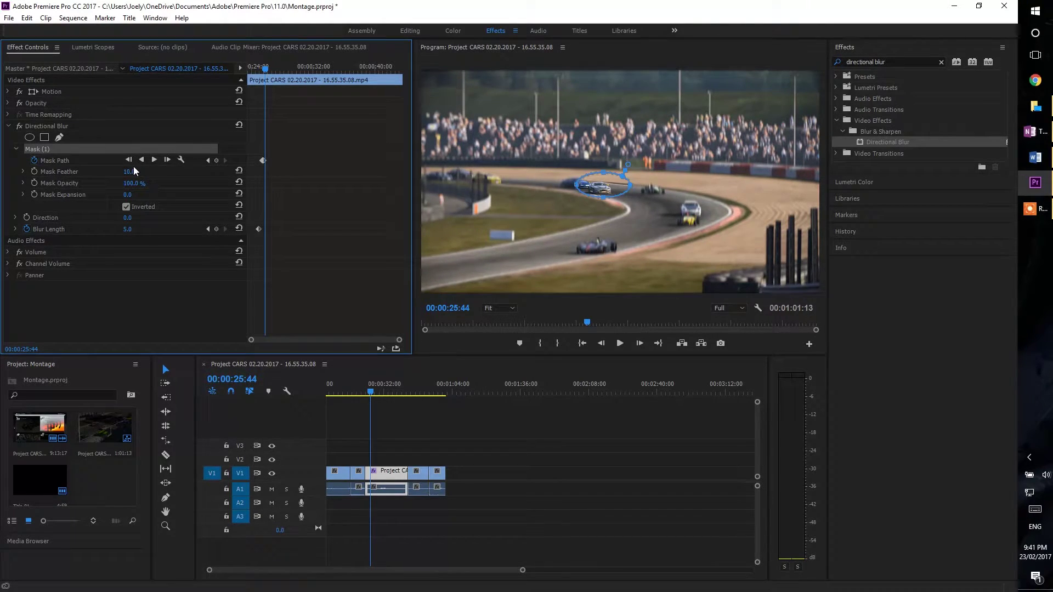
left_click(601, 199)
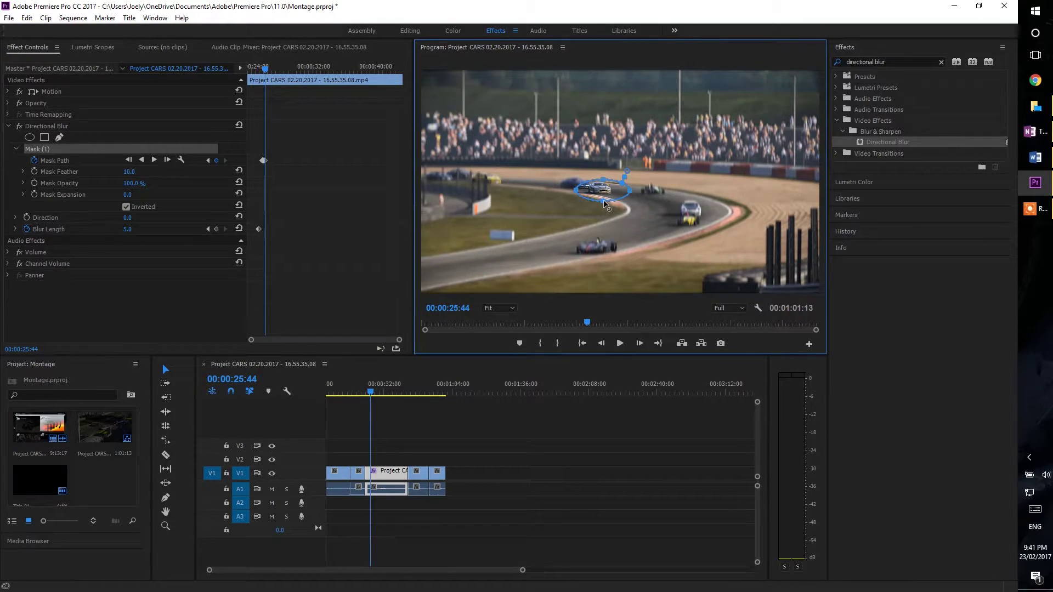
left_click_drag(575, 190, 582, 191)
- Step forward a few frames and nudge the mask left back onto the car
left_click(266, 71)
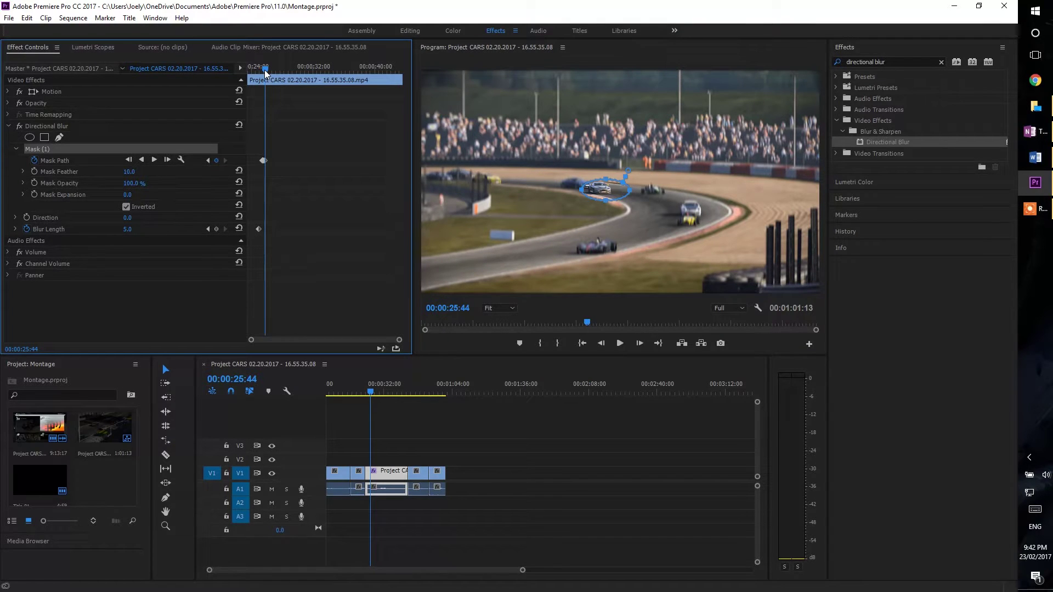
key("Right")
key("Right")
key("Right")
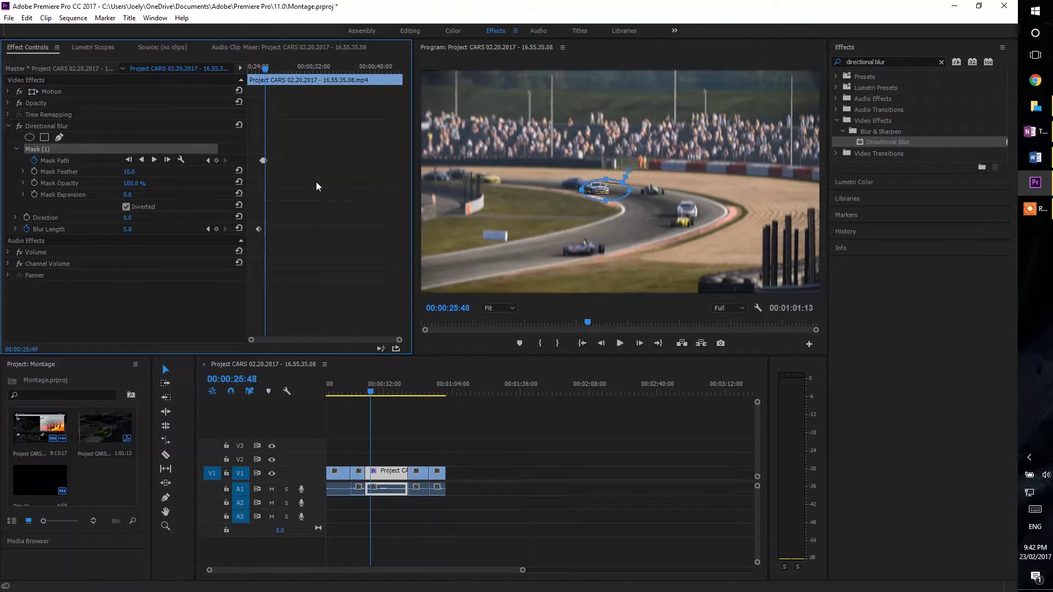
key("Right")
key("Right")
key("Right")
key("Right")
key("Right")
key("Right")
key("Right")
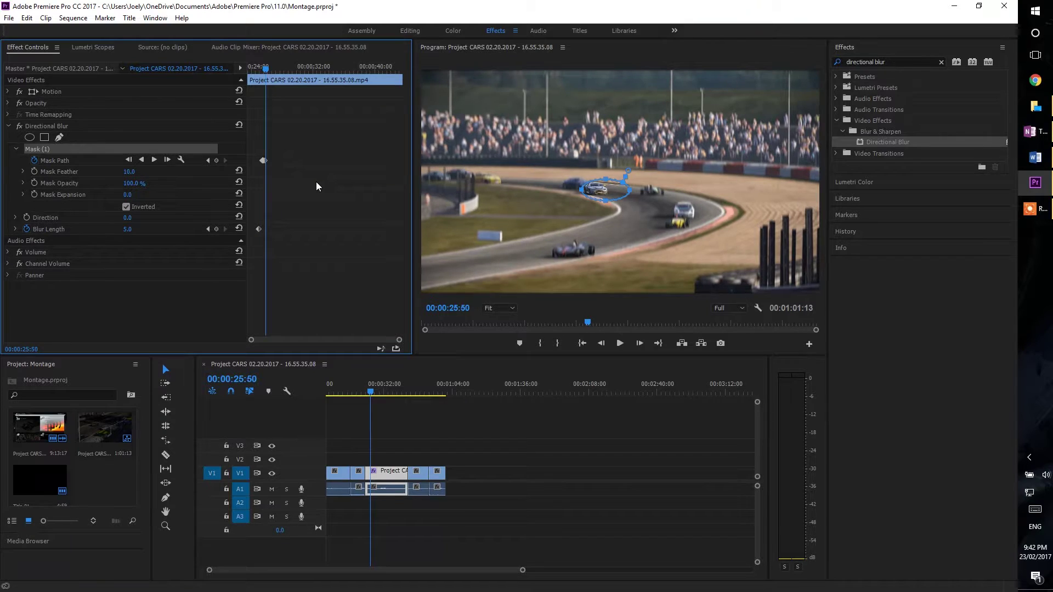
left_click(596, 199)
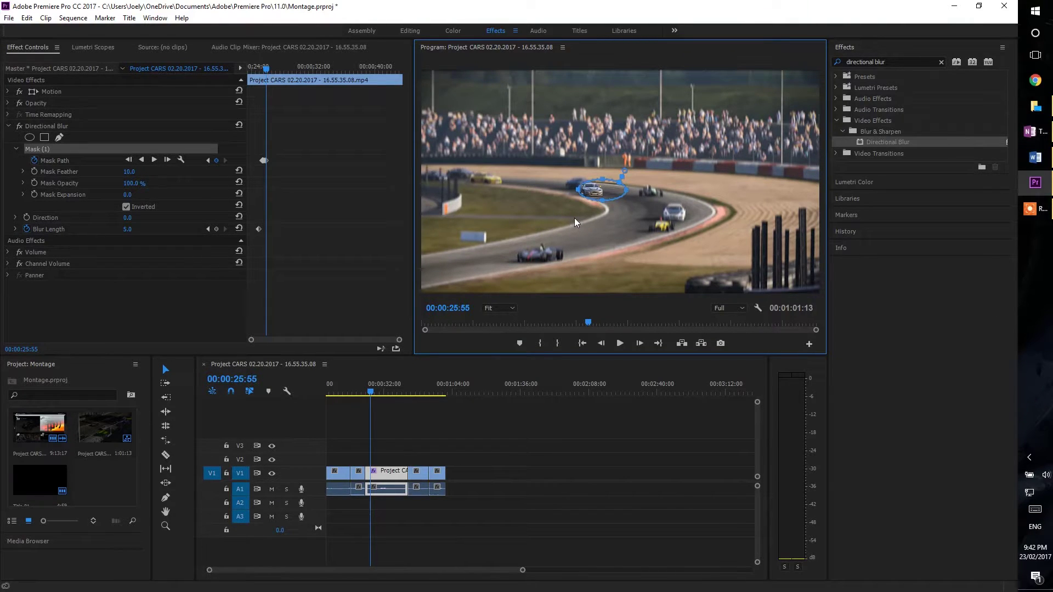
key("shift+Left")
key("shift+Left")
- Stop the forward track early, widen the ellipse over the car, and track forward again
left_click(155, 159)
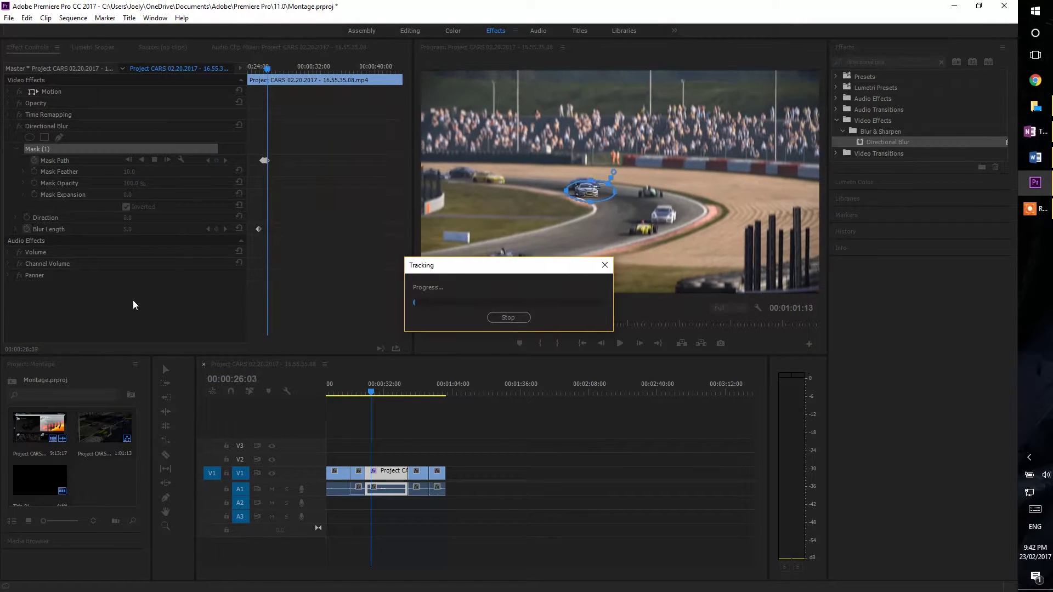
left_click(512, 317)
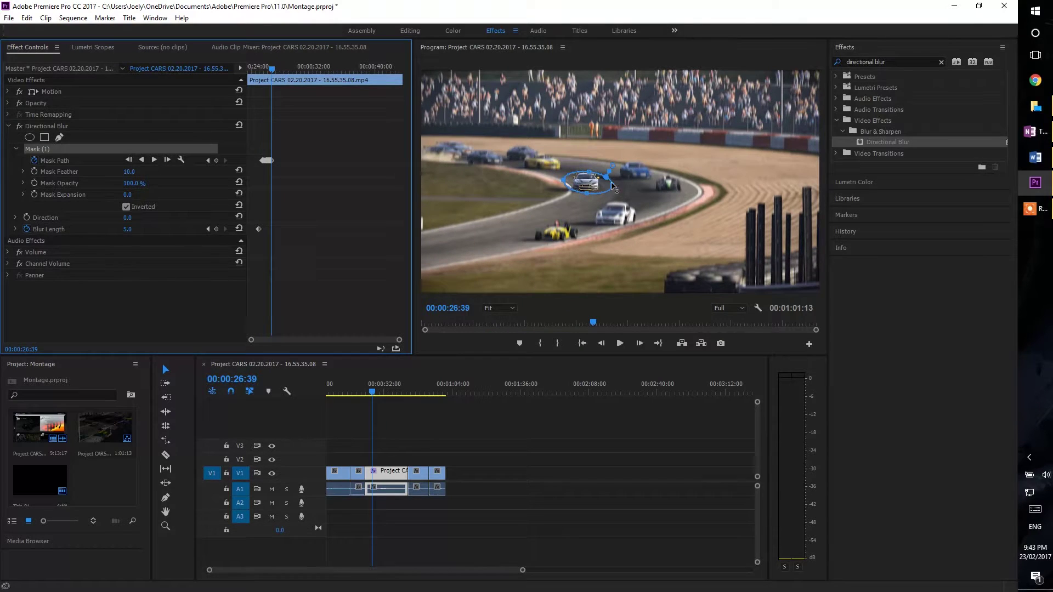
left_click_drag(612, 185, 588, 198)
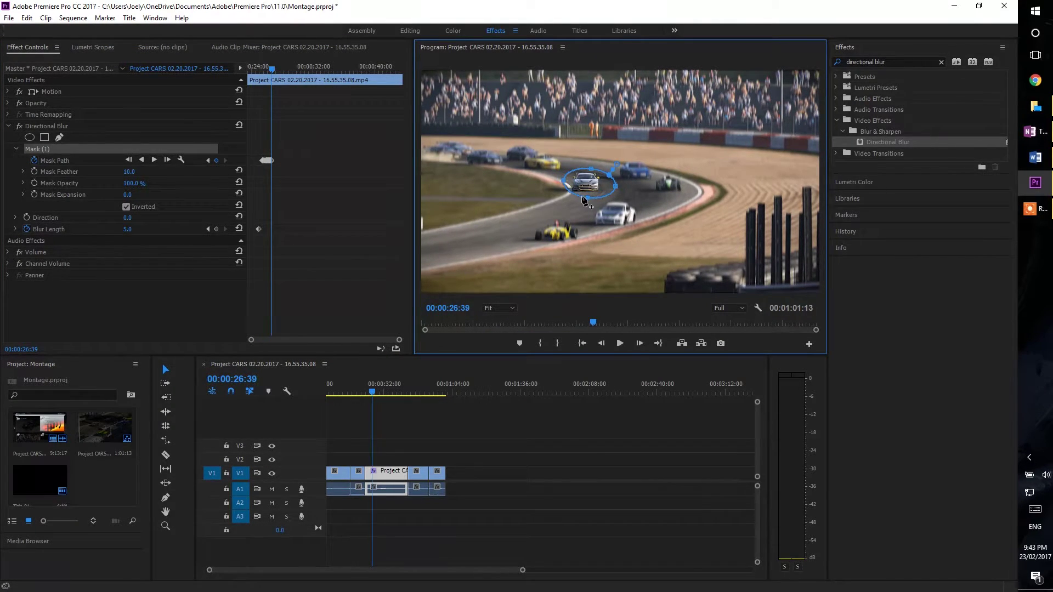
left_click(156, 159)
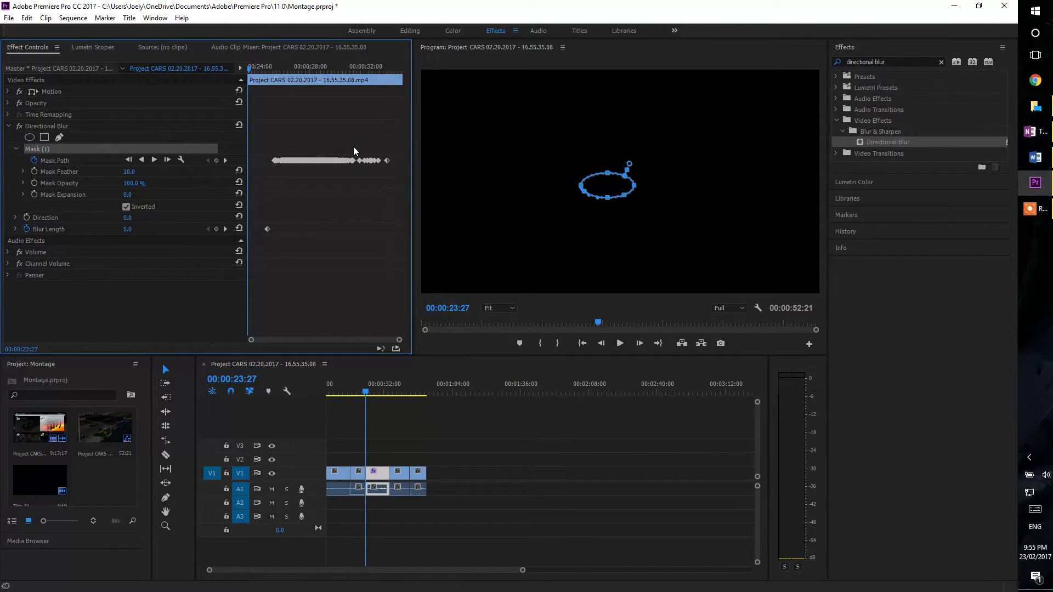
key("space")
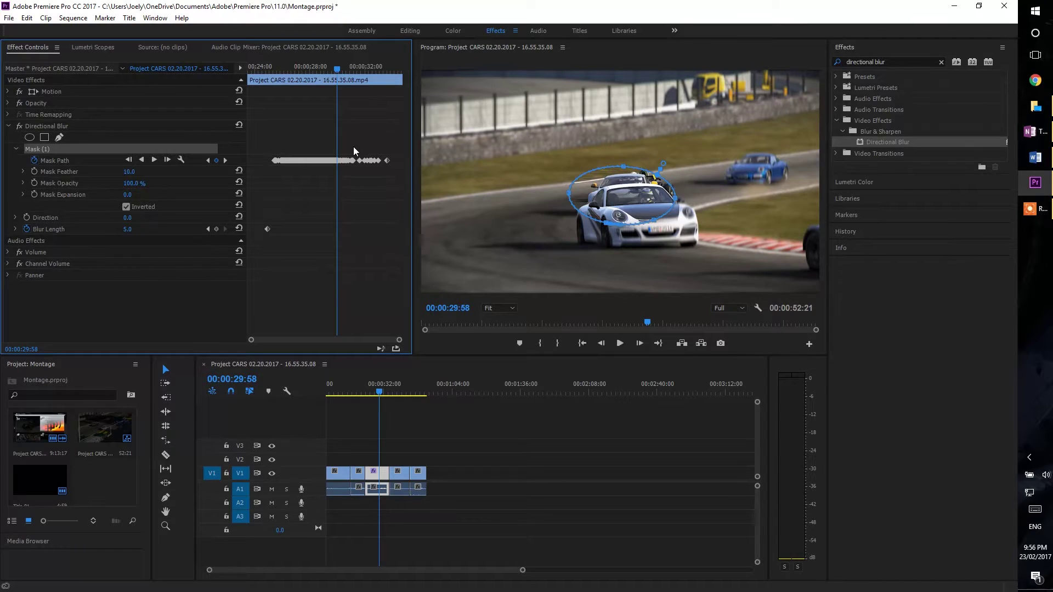
key("Right")
key("Right")
key("Right")
key("Right")
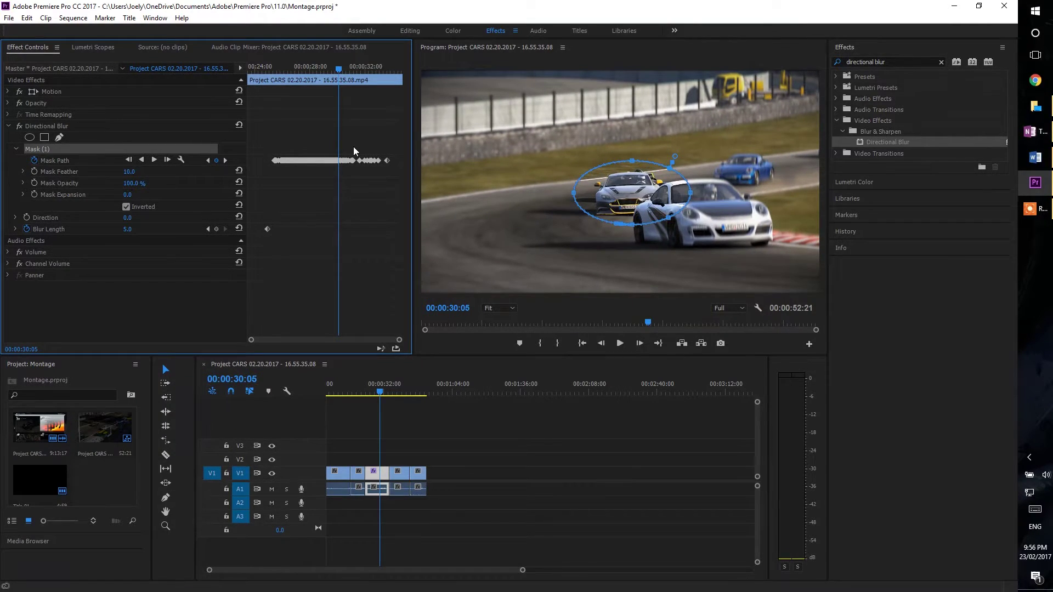
key("Right")
key("Right")
key("Right")
key("Right")
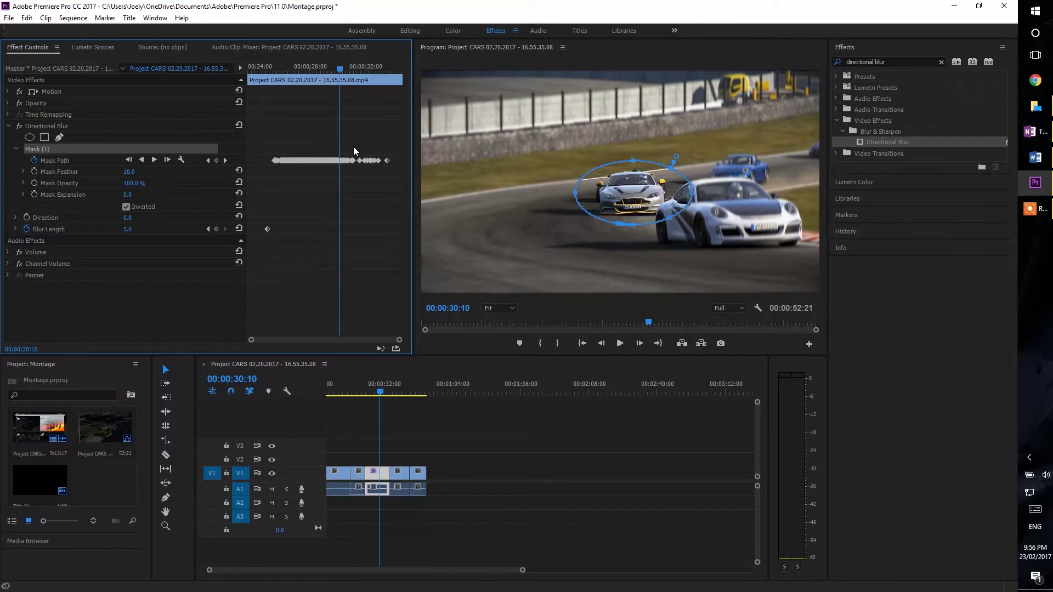
key("space")
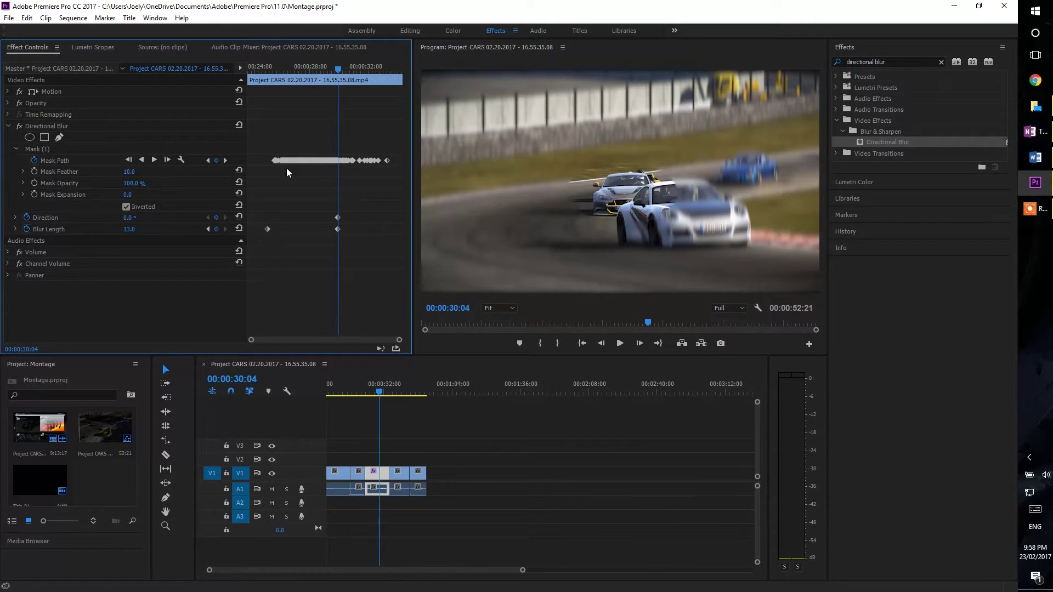
- Keyframe Mask Feather at 50 and scrub Blur Length higher for stronger background blur
left_click(34, 171)
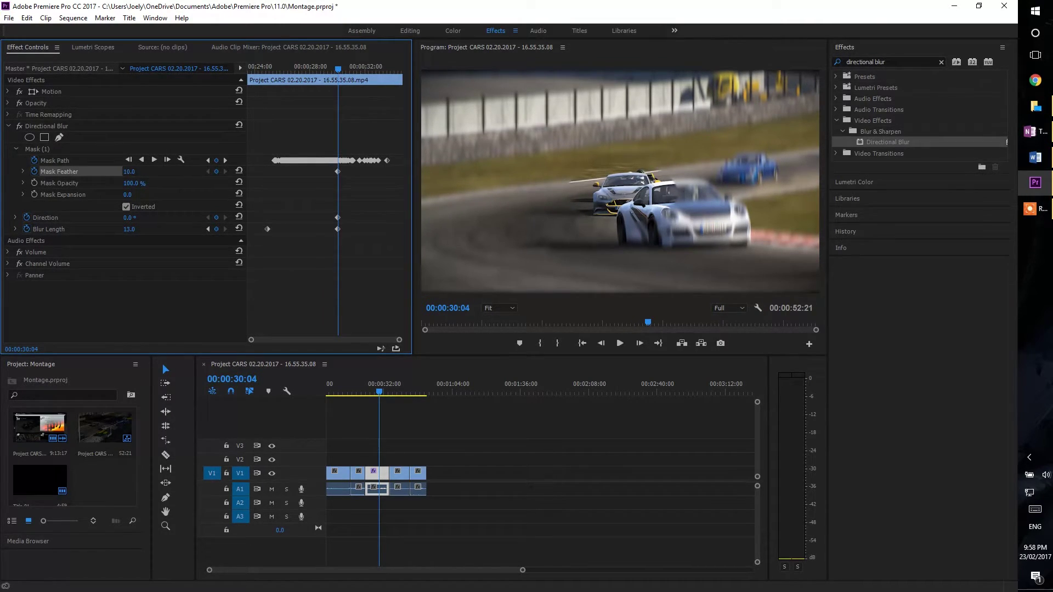
mouse_move(123, 229)
left_mouse_down()
mouse_move(144, 228)
mouse_move(133, 228)
left_mouse_up()
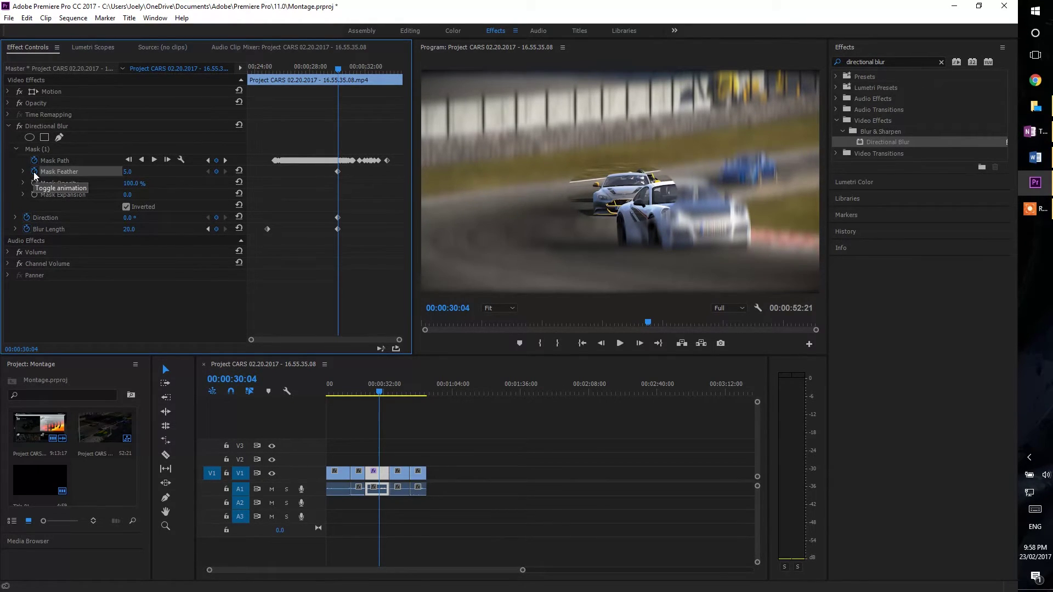
left_click(128, 171)
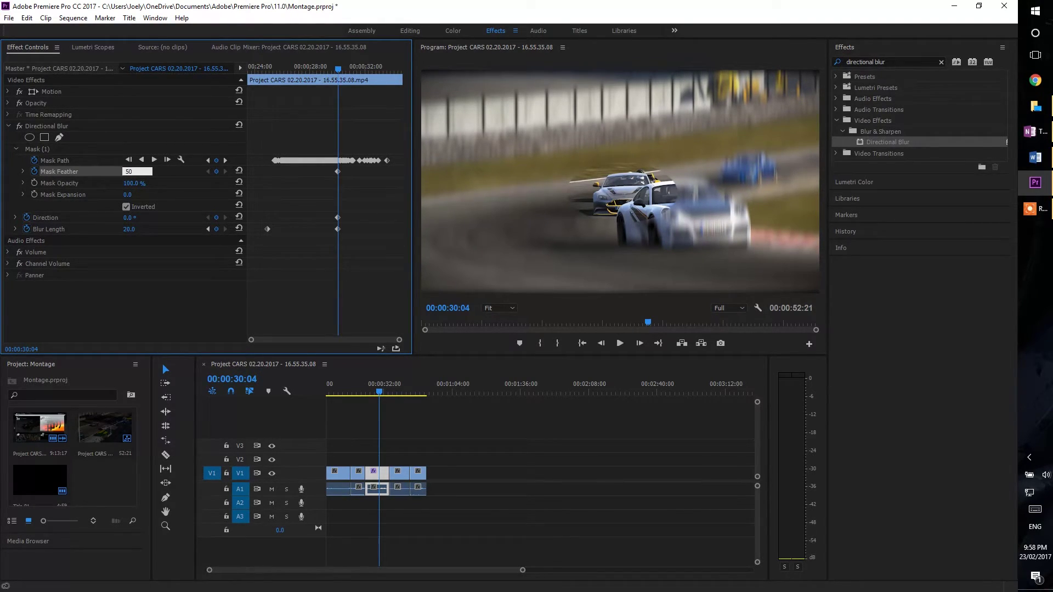
key("Return")
- Enter 15 as the Blur Length value
type("15")
key("Return")
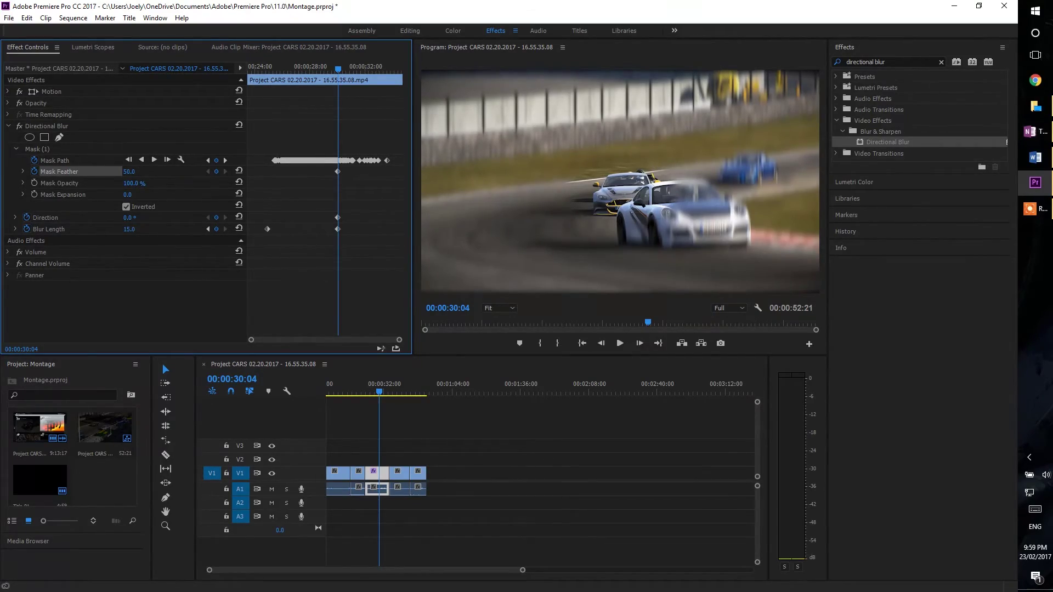